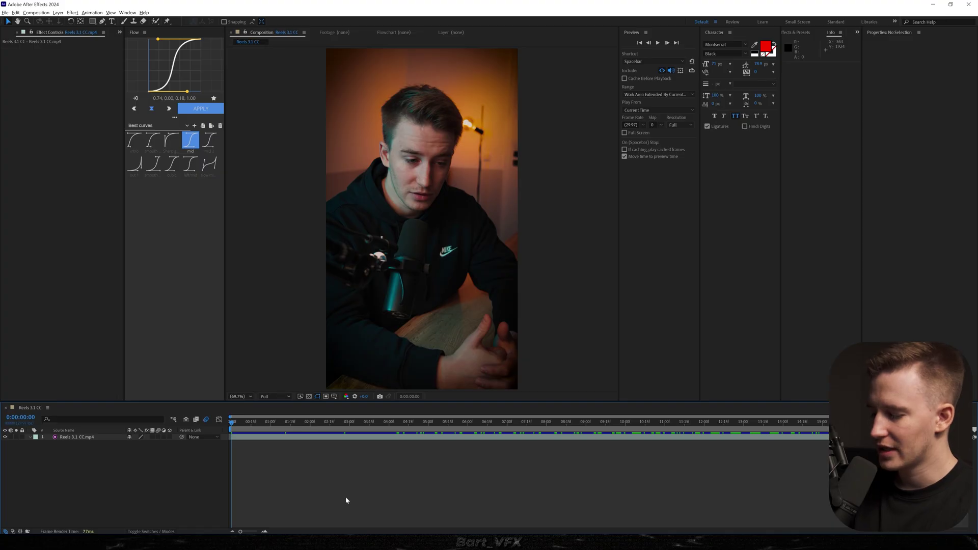
Check the composition settings and draw a white rounded rectangle about 738 px wide across the speaker's chest
key(ctrl+k)
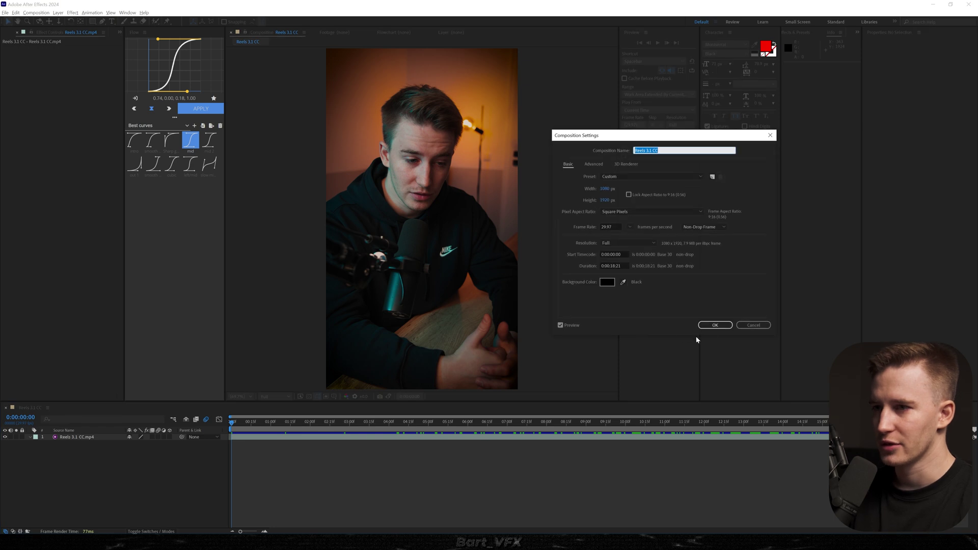
click(714, 325)
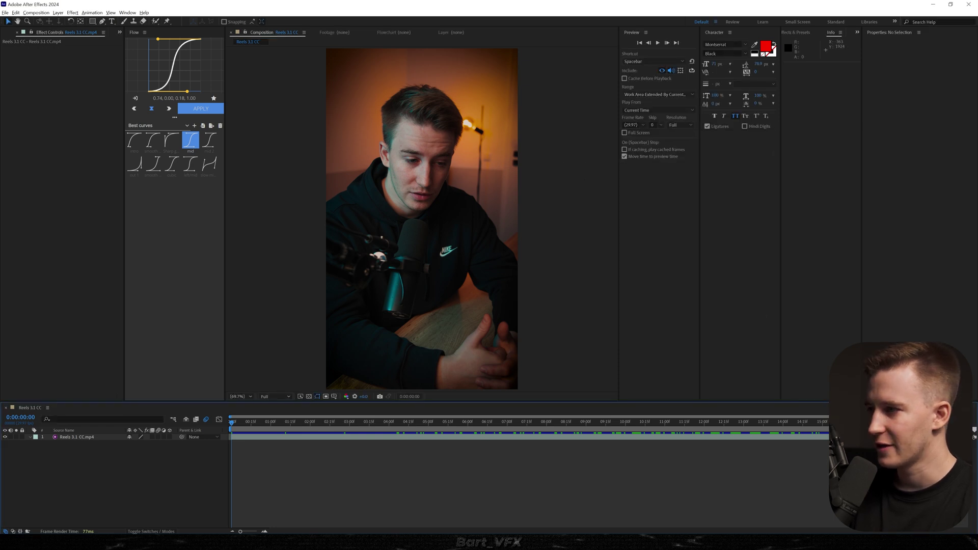
click(93, 24)
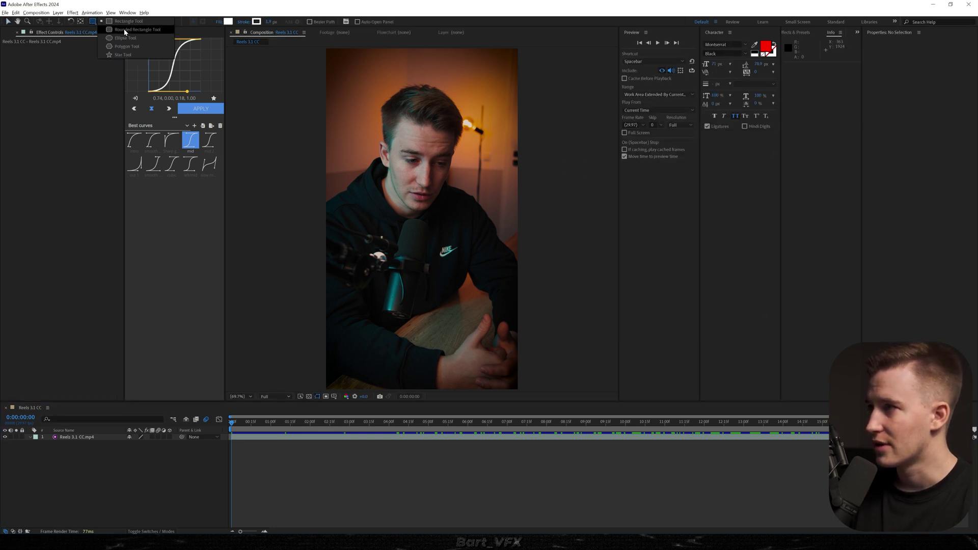
click(124, 31)
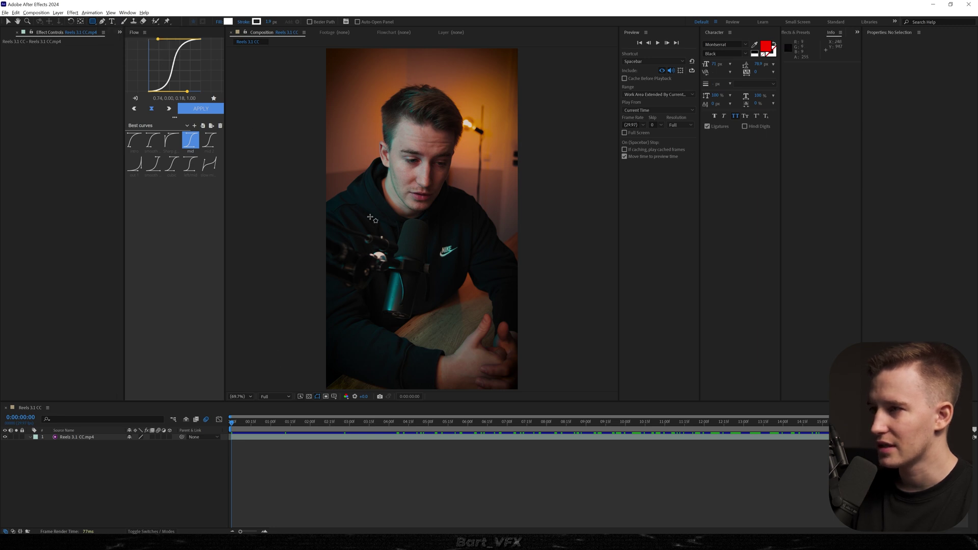
drag(356, 212, 487, 270)
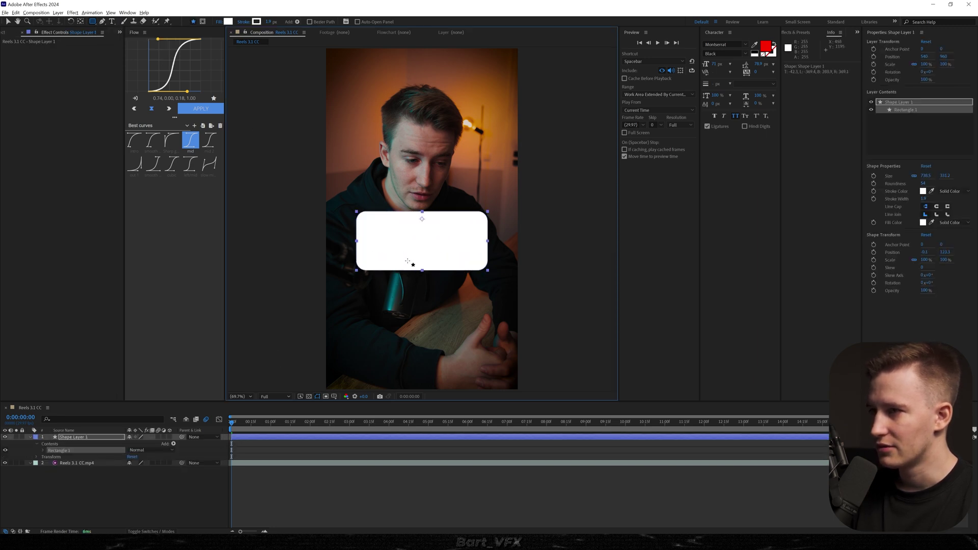
Centre the rectangle's anchor point and position the shape horizontally centred over the speaker's chest
key(ctrl+alt+Home)
key(ctrl+Home)
key(v)
drag(442, 219, 442, 246)
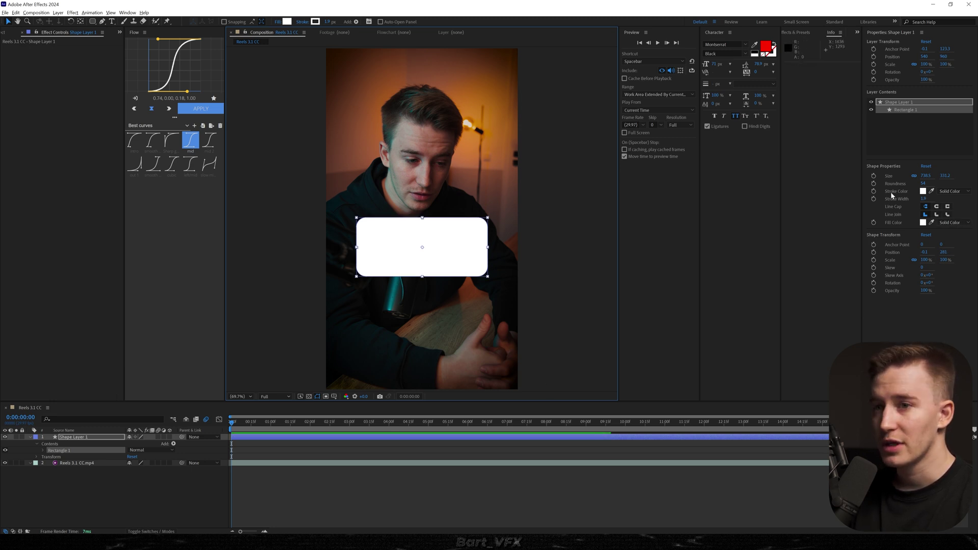
Set the rectangle's fill opacity to 10% so the box is mostly transparent
click(44, 451)
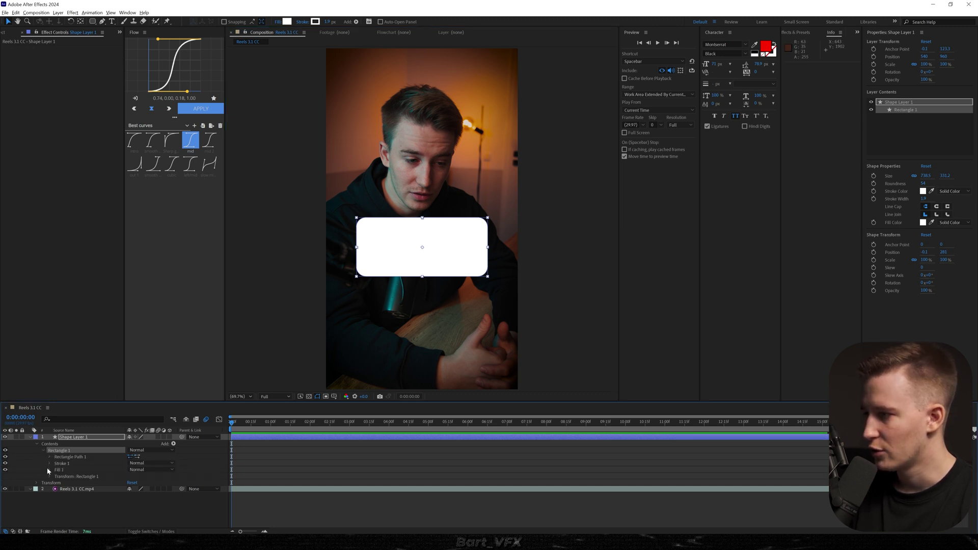
click(48, 469)
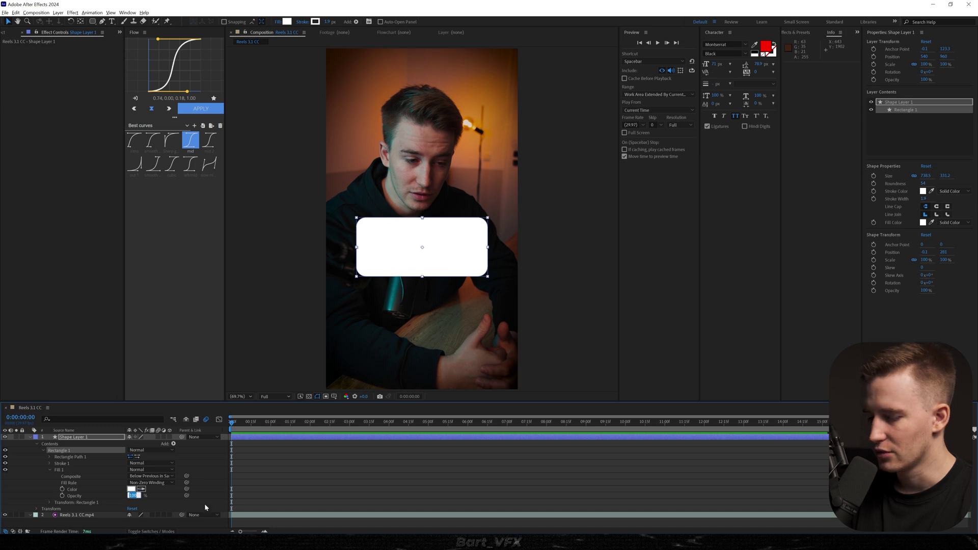
click(132, 495)
text(10)
key(Return)
click(104, 473)
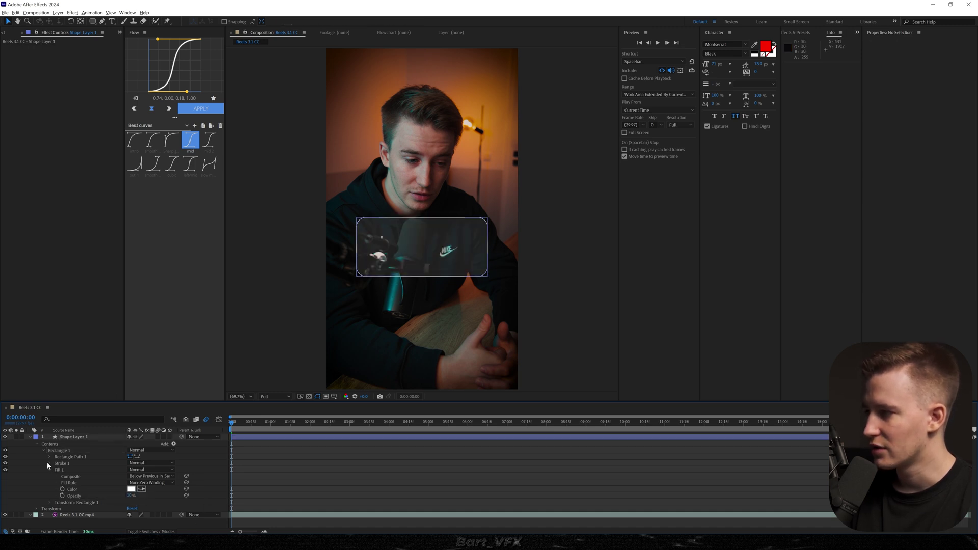
Add dashes to the rectangle's stroke and adjust the dash length
click(50, 464)
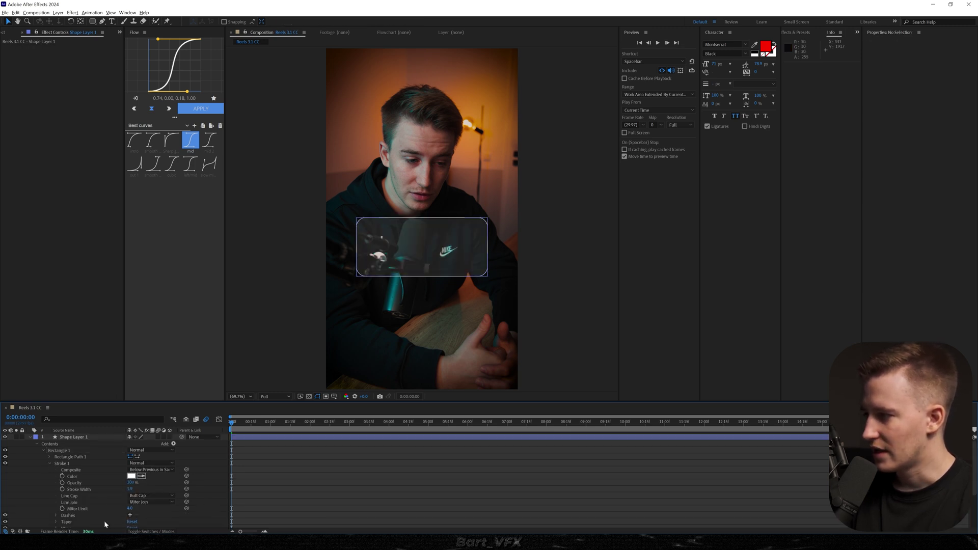
click(130, 515)
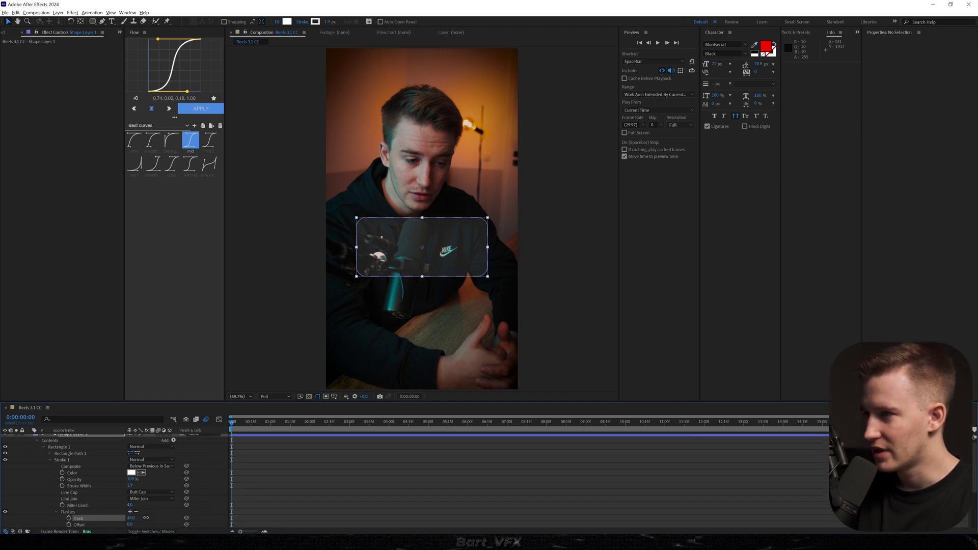
drag(147, 518, 151, 518)
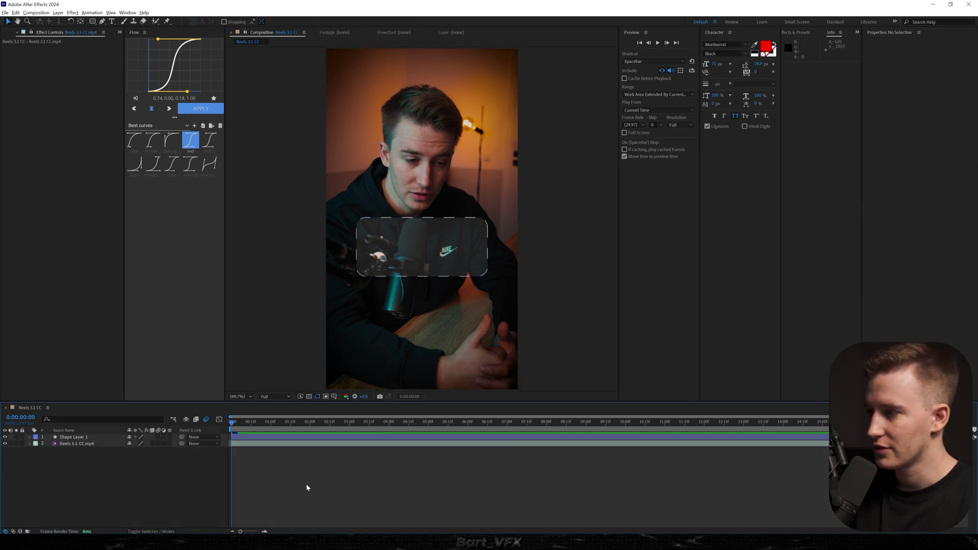
Create a text layer reading "how i save" near the upper edge of the dashed box
key(ctrl+t)
click(372, 227)
text(how)
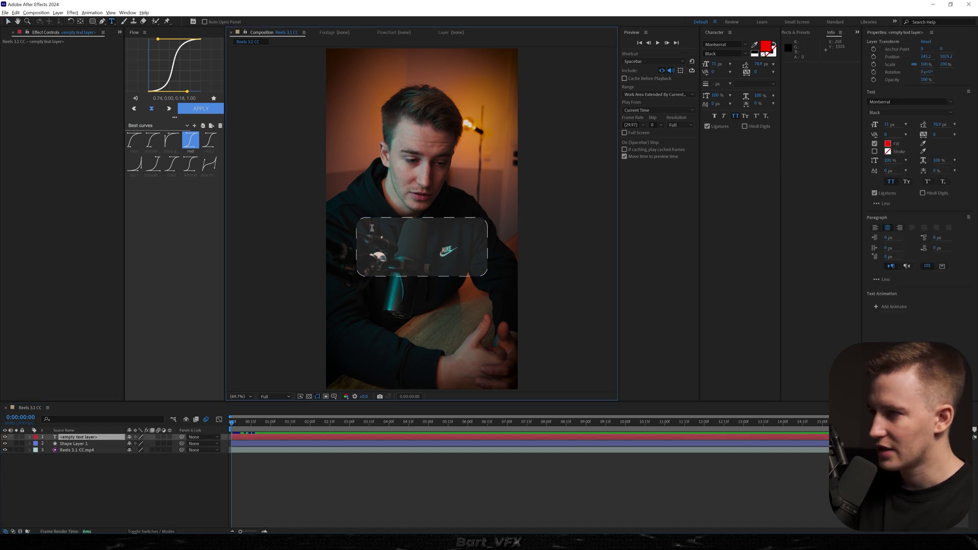
text( i save)
key(ctrl+a)
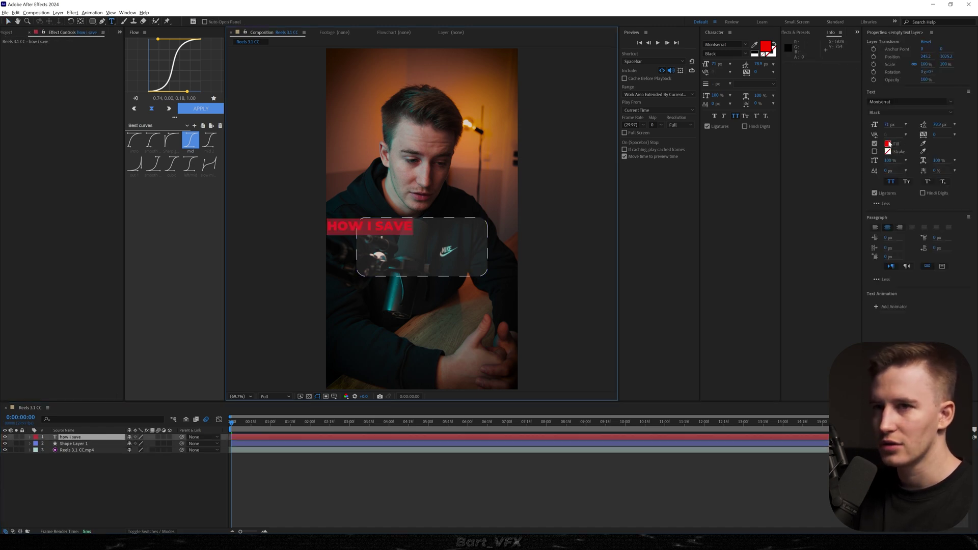
Set the "how i save" text's fill to white (ffffff) and move the line inside the box
click(888, 144)
text(ffffff)
key(Return)
click(291, 503)
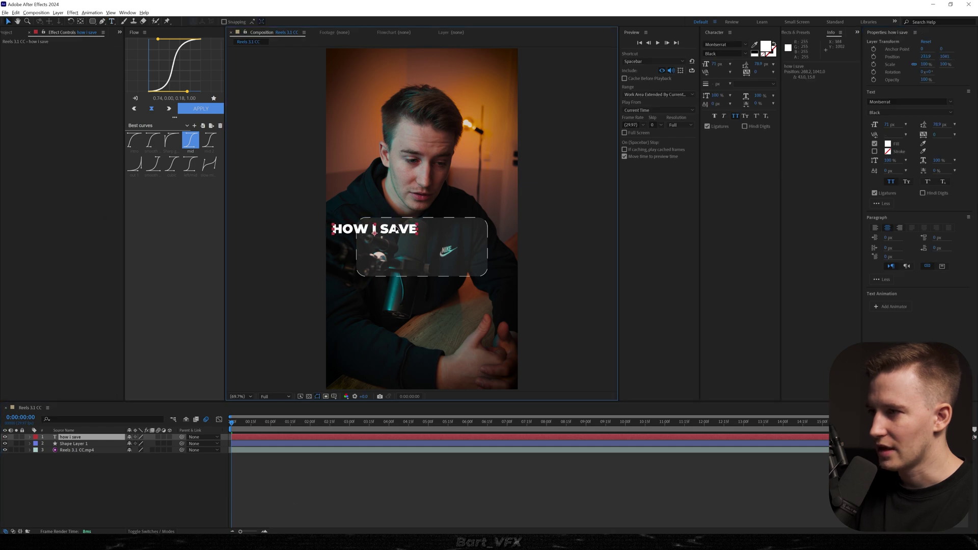
drag(419, 233, 424, 244)
Duplicate the text layer to make a second line below and change its wording to "hours on editing"
key(ctrl+d)
double_click(424, 244)
text(hours )
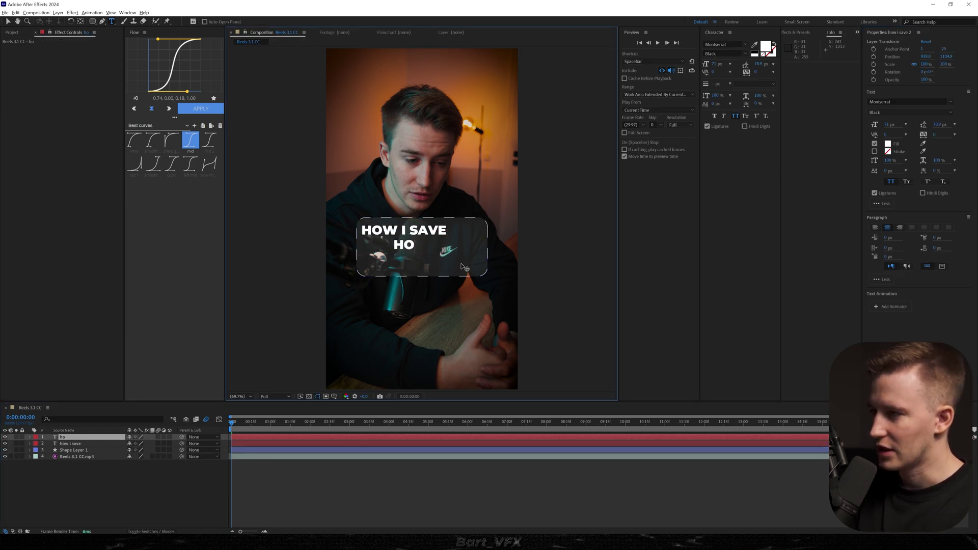
text(on editing)
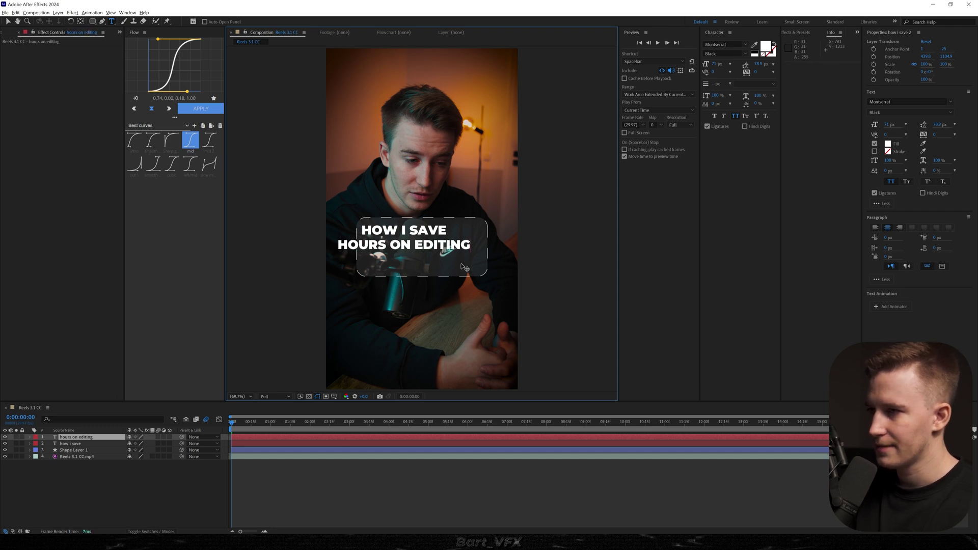
Reduce the "hours on editing" font size and align the line so it fits within the box's width
double_click(424, 246)
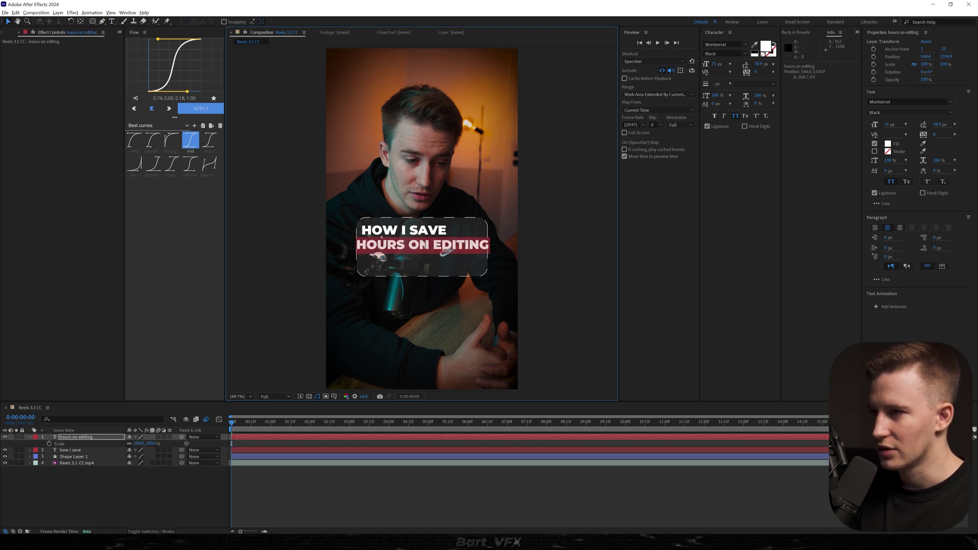
drag(890, 126, 872, 127)
click(206, 525)
key(v)
click(435, 246)
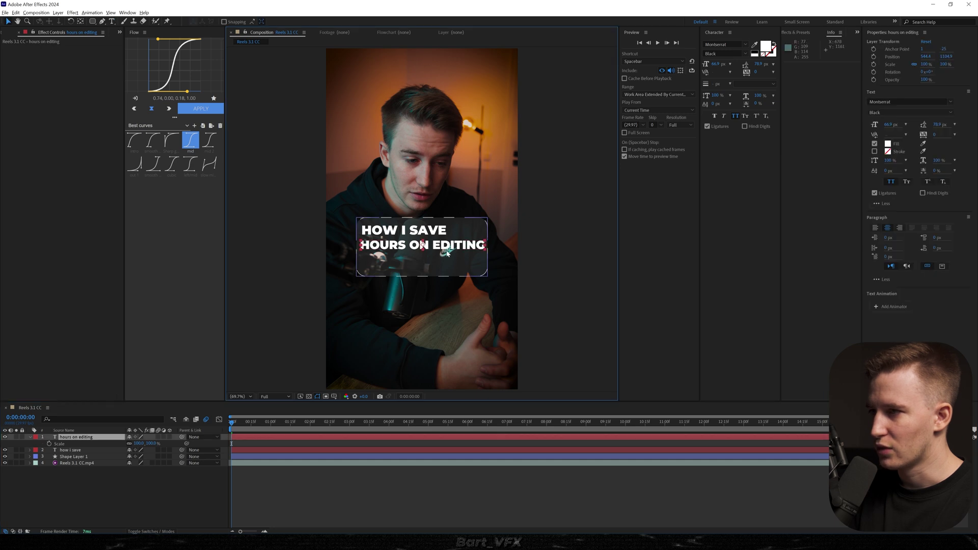
Duplicate the "hours on editing" layer, place the copy below it and change its text to "In 3 easy steps"
key(ctrl+d)
drag(442, 248, 443, 264)
double_click(443, 264)
text(In 3)
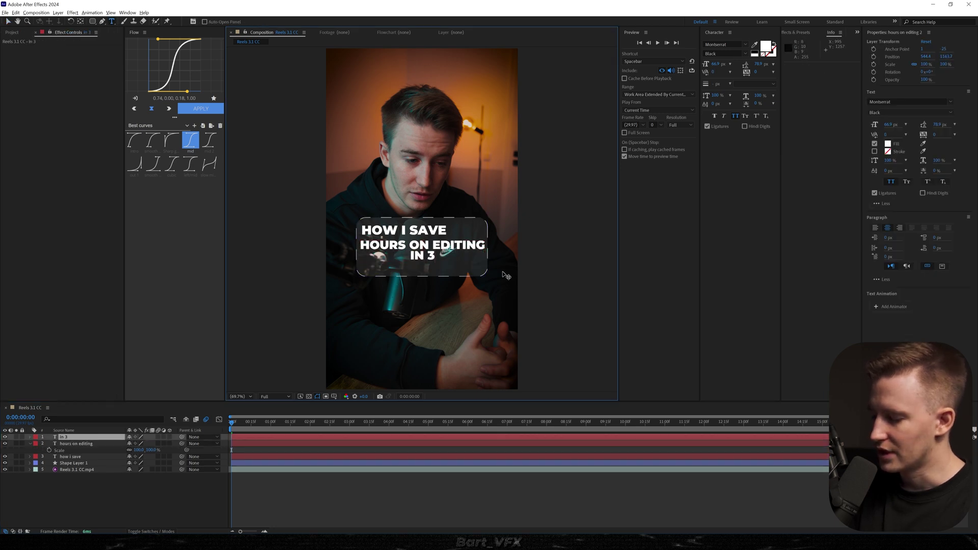
text( easy steps)
Change the third line's font to Gabriola Regular and turn off All Caps for it
key(ctrl+a)
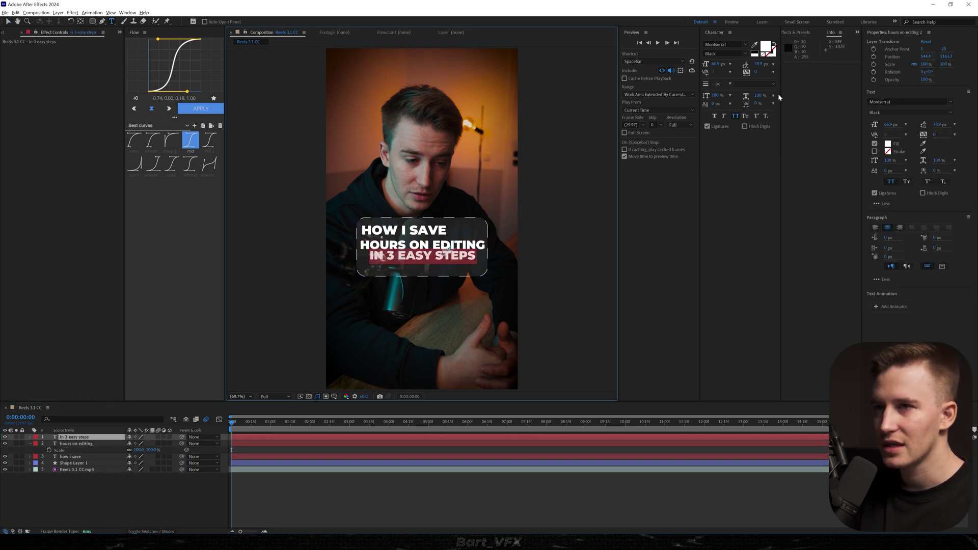
click(727, 46)
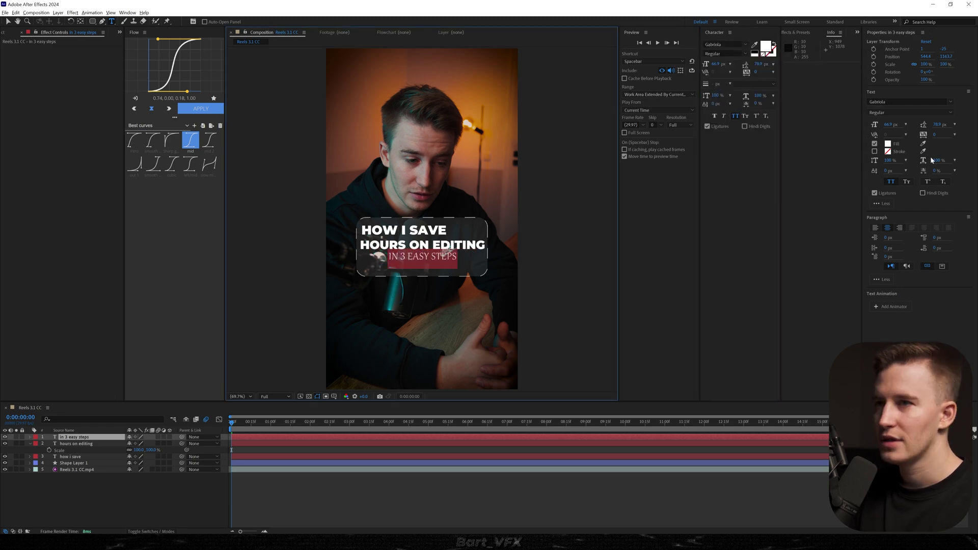
click(735, 115)
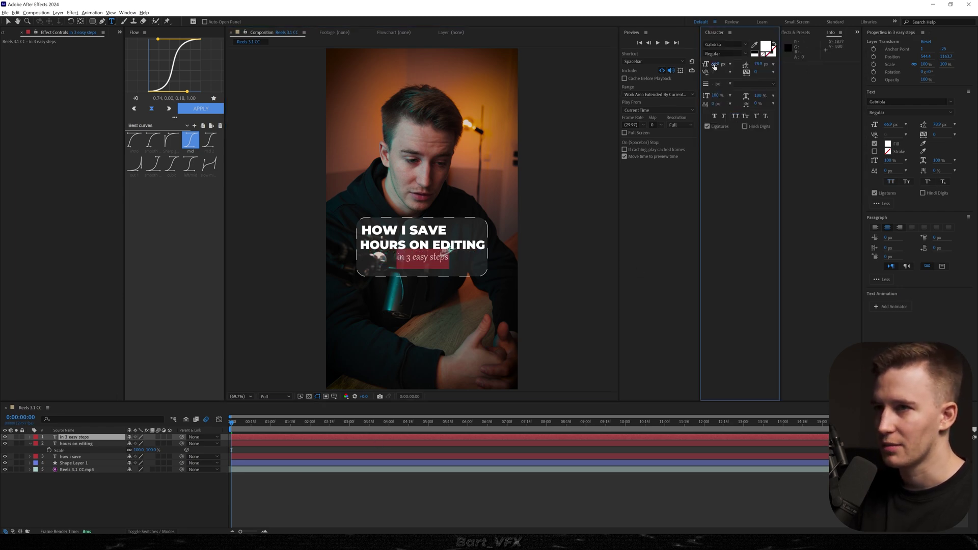
Enlarge the "in 3 easy steps" text to about 147 px and place it beneath the second line
drag(714, 67, 730, 66)
drag(407, 273, 419, 278)
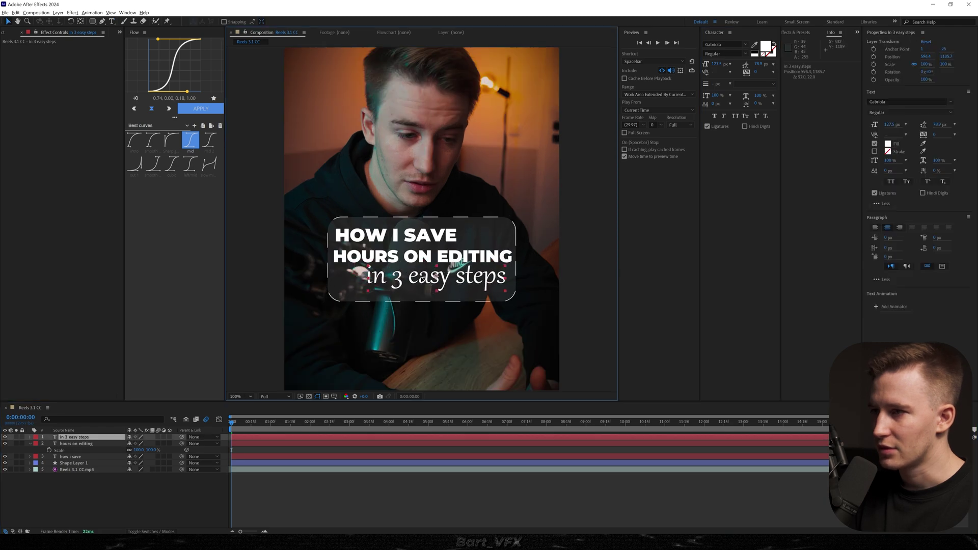
drag(719, 65, 798, 67)
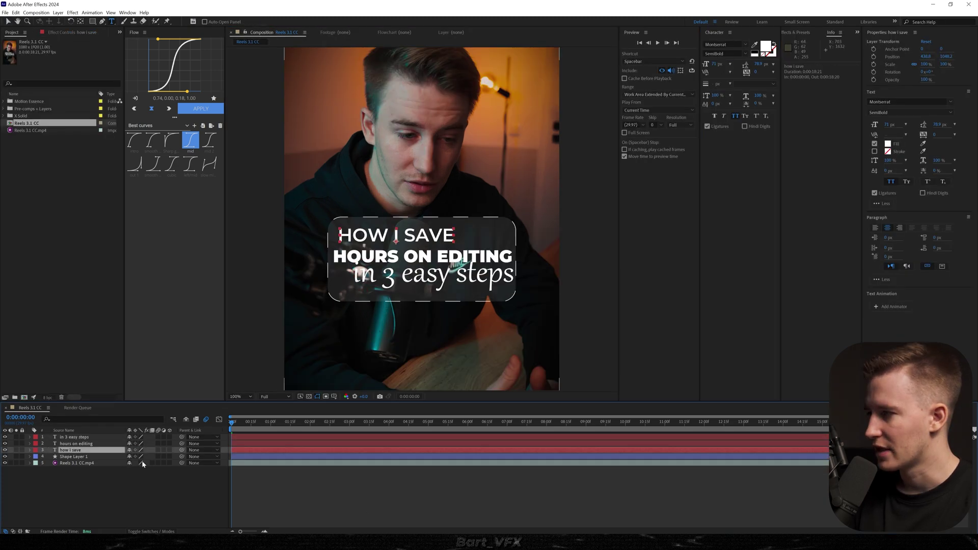
Scale the "how i save" layer down to about 85%, centre its anchor point and place it just above the second line
key(s)
drag(137, 456, 108, 466)
key(ctrl+alt+Home)
key(v)
drag(421, 235, 410, 243)
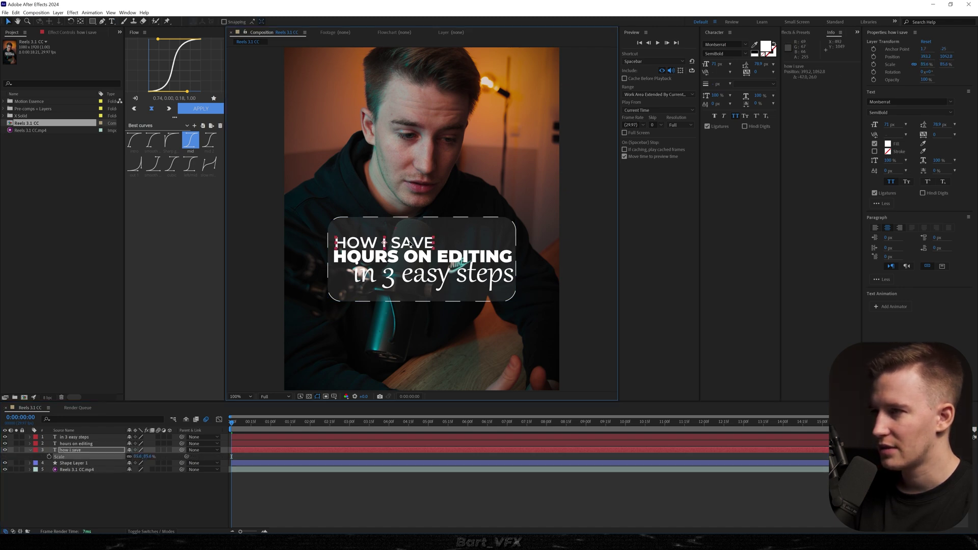
Select all three text layers and shift them slightly up together within the dashed box
click(80, 450)
shift+click(83, 437)
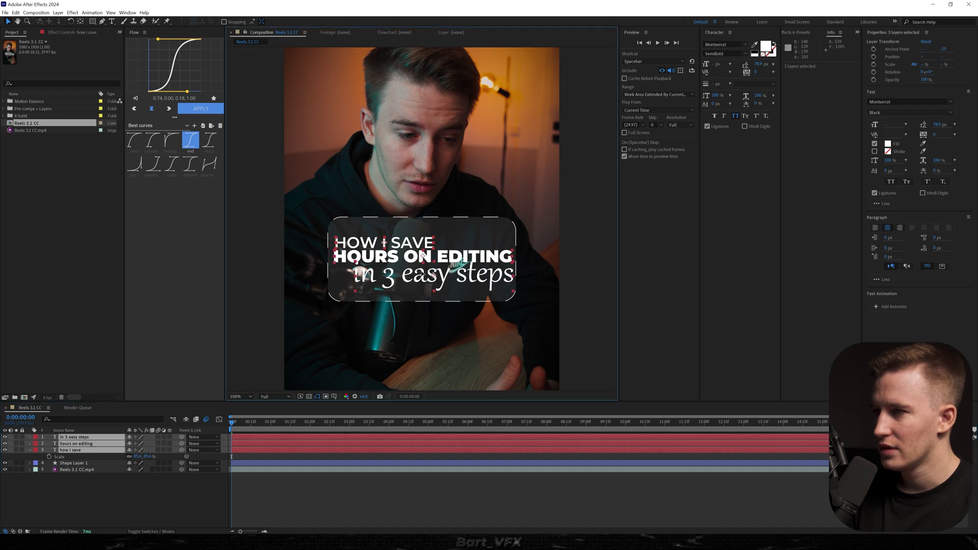
drag(385, 239, 381, 237)
click(399, 334)
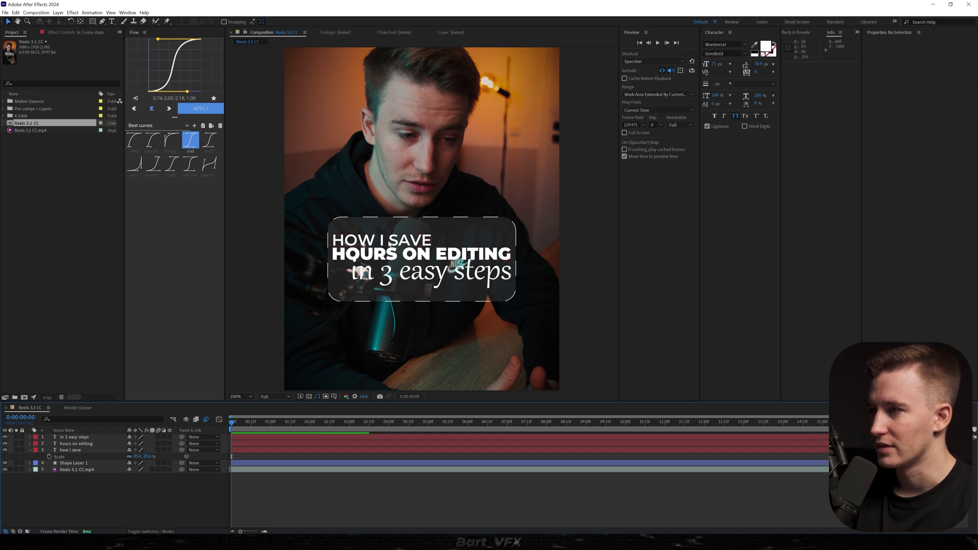
Give the "in 3 easy steps" layer a Drop Shadow with 100% opacity, distance 0 and softness 150
click(80, 438)
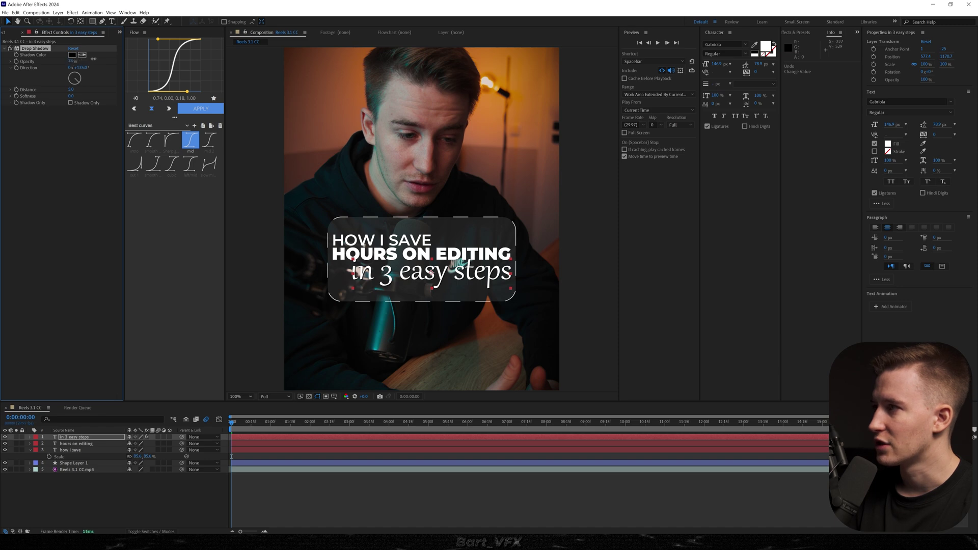
click(71, 96)
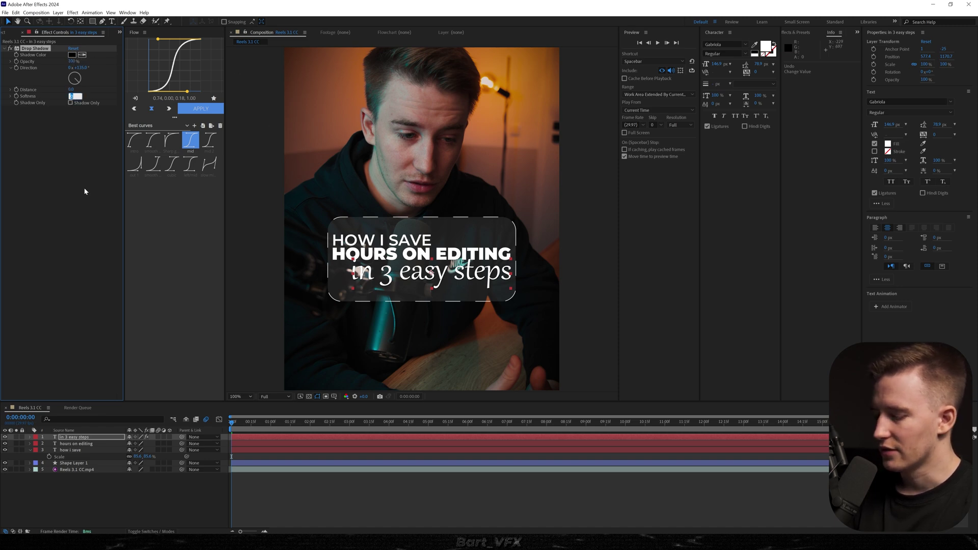
text(150)
key(Return)
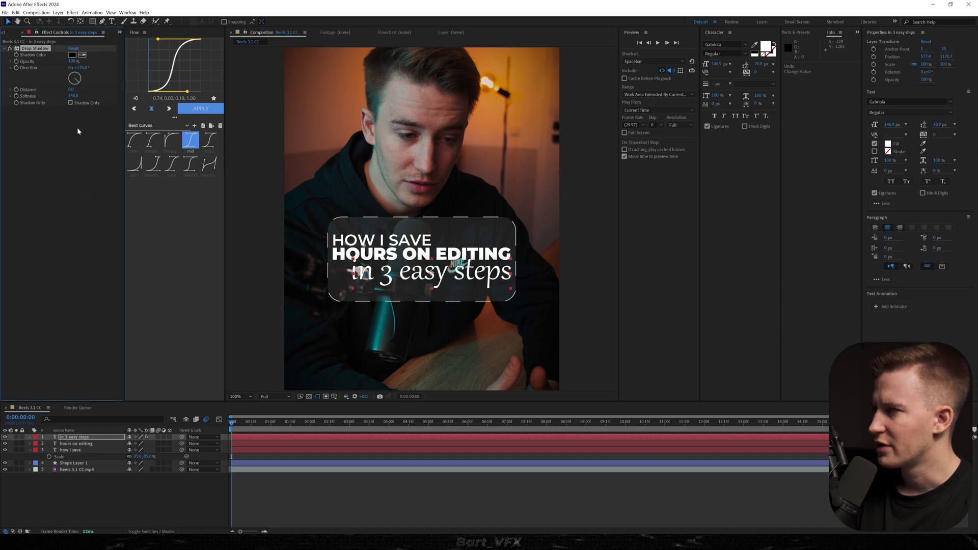
Duplicate the Drop Shadow effect and set the copy's opacity to 20%
key(ctrl+d)
text(20)
key(Return)
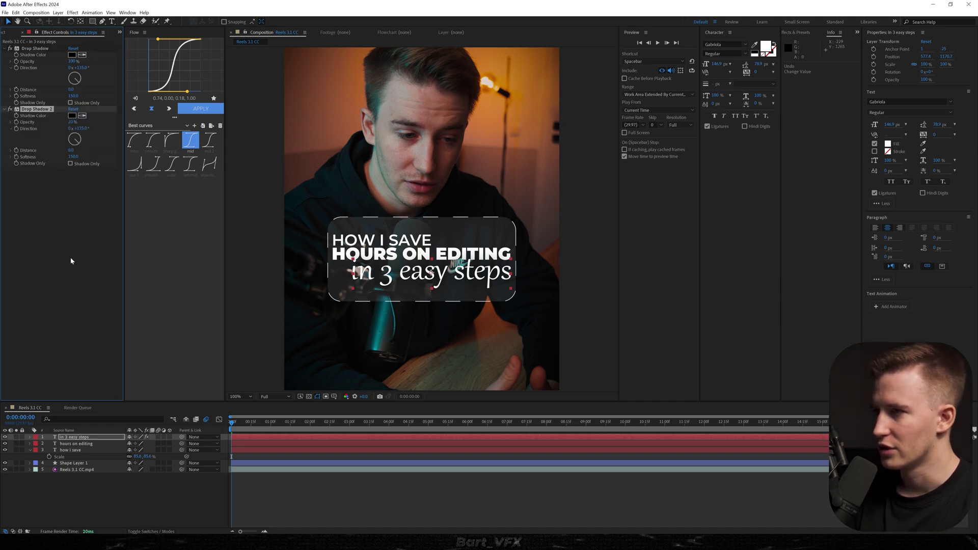
Copy both Drop Shadow effects onto the "hours on editing" and "how i save" layers
click(36, 49)
shift+click(37, 110)
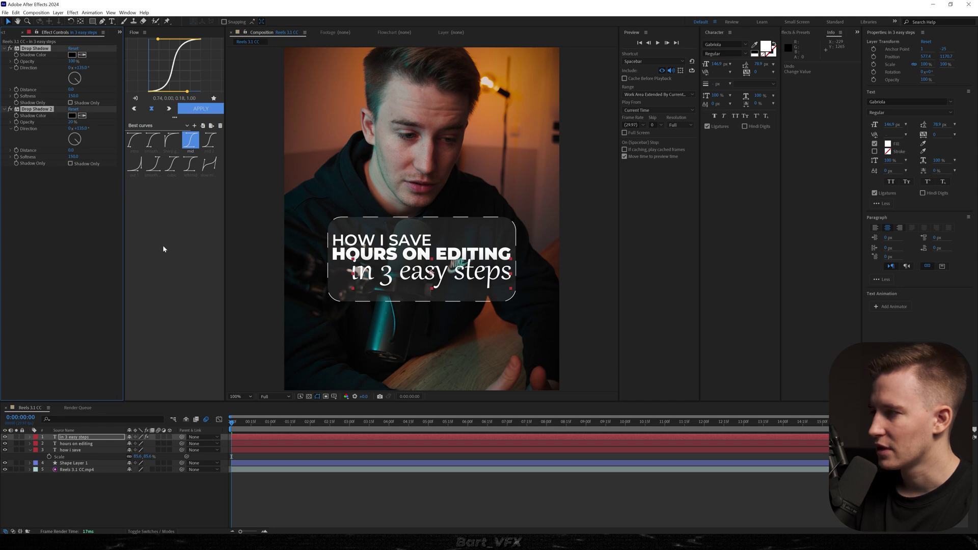
click(77, 444)
shift+click(74, 450)
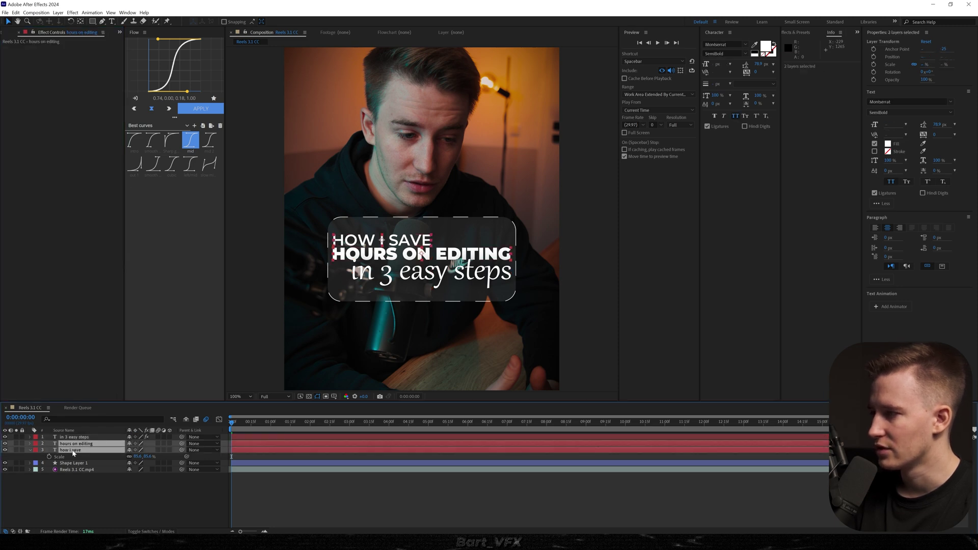
key(ctrl+v)
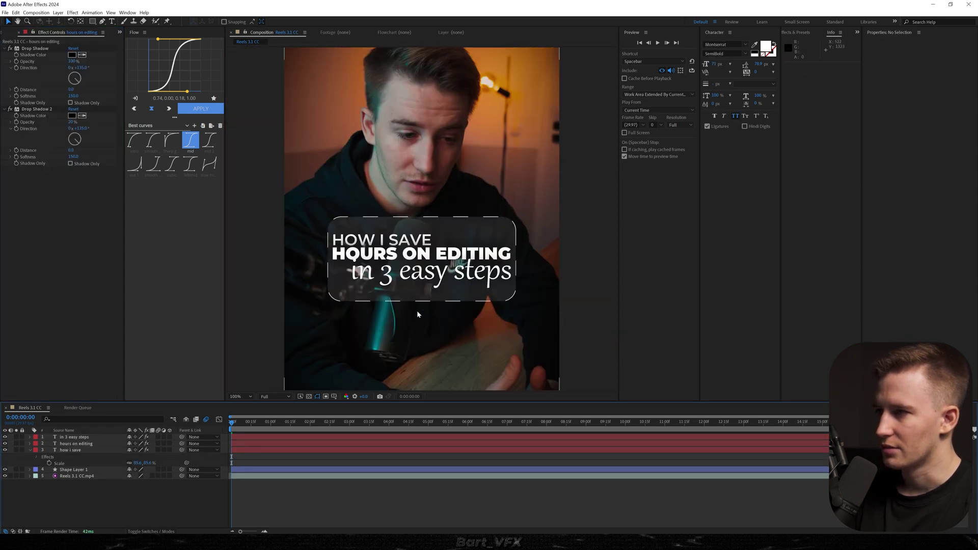
Duplicate the "in 3 easy steps" layer and apply the Deep Glow effect to the copy
click(86, 437)
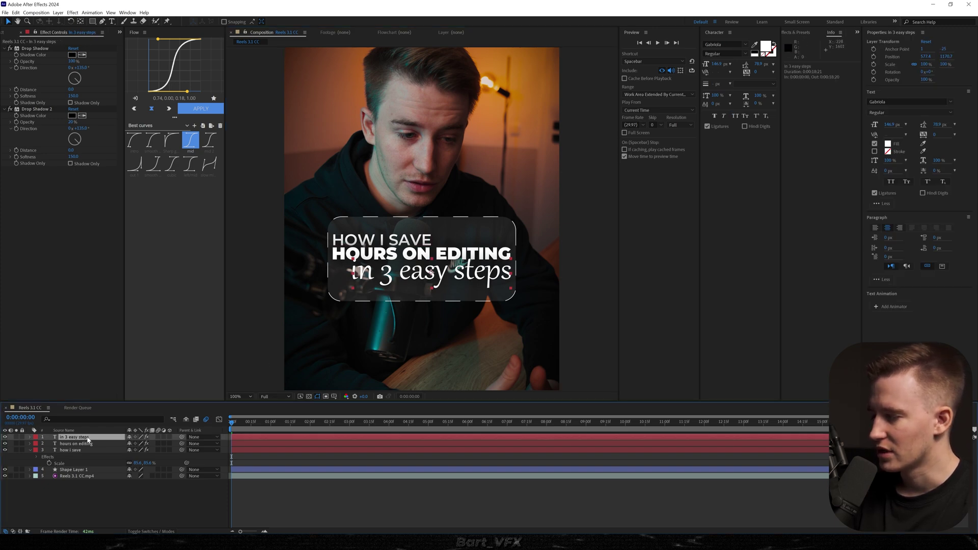
key(ctrl+d)
key(ctrl+space)
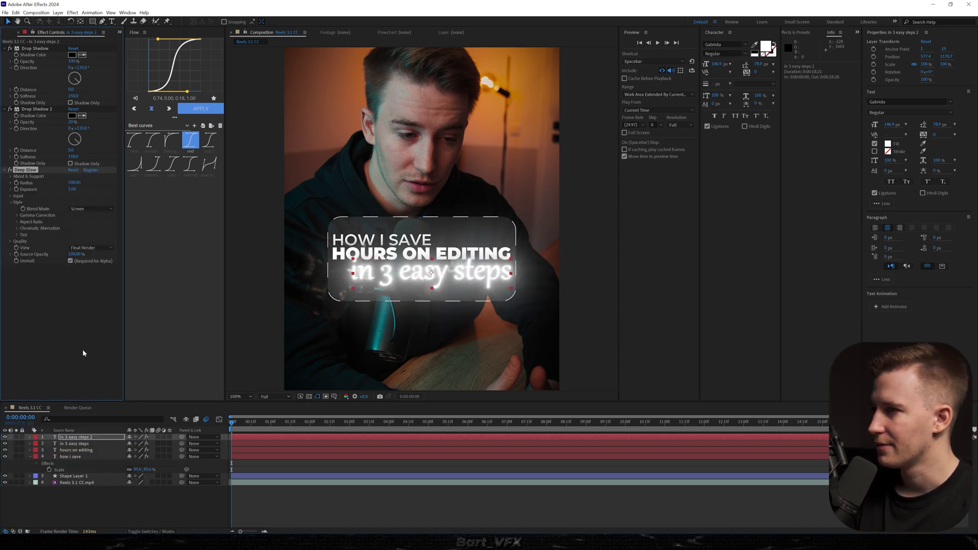
Mask the glowing text copy with a wide rectangle over its lower half and feather the mask edge
key(q)
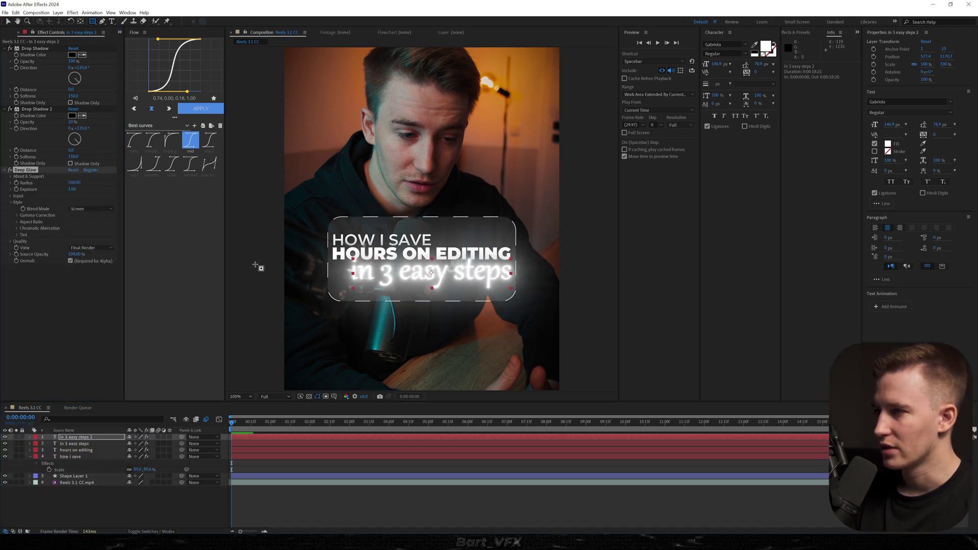
drag(260, 271, 598, 340)
key(f)
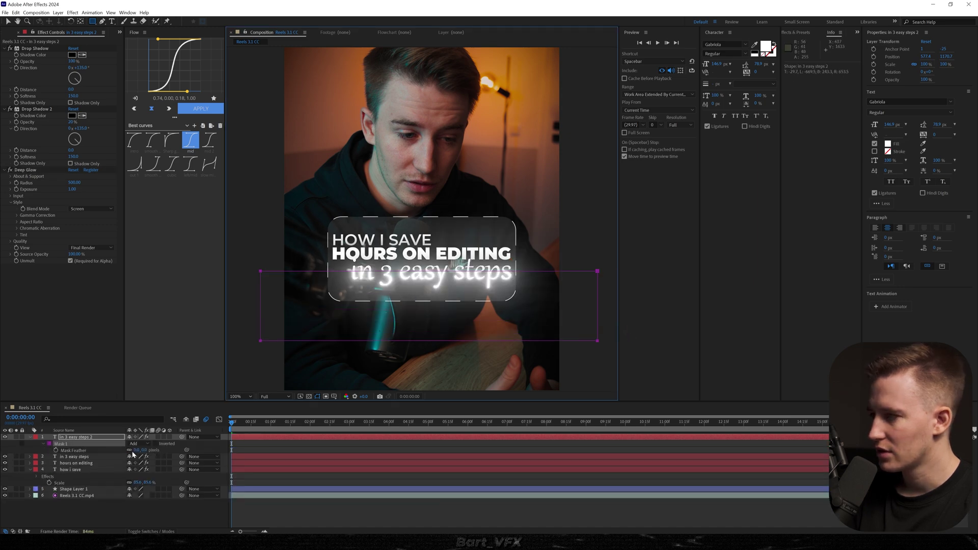
drag(135, 449, 155, 450)
Pre-compose both "in 3 easy steps" layers into a composition named "in 3 easy steps"
shift+click(111, 458)
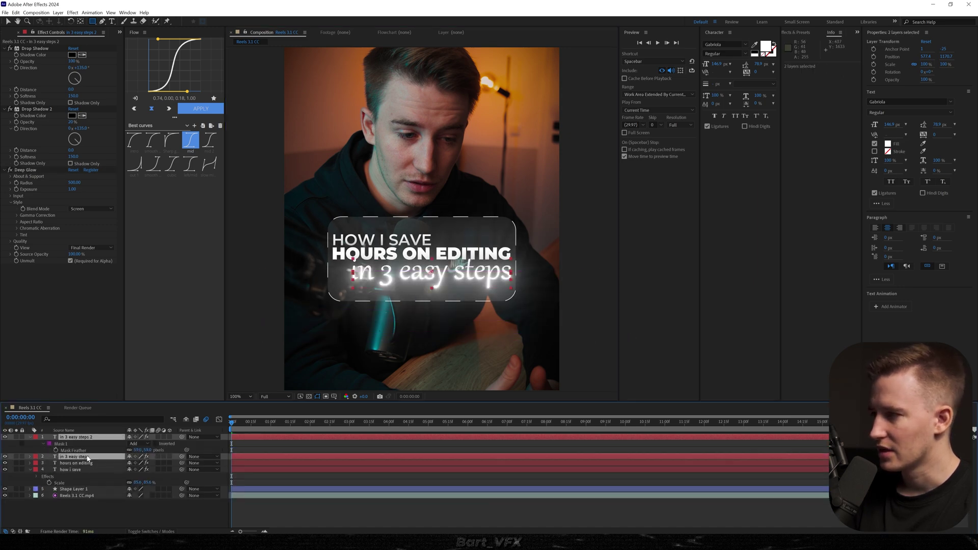
right_click(91, 457)
click(122, 414)
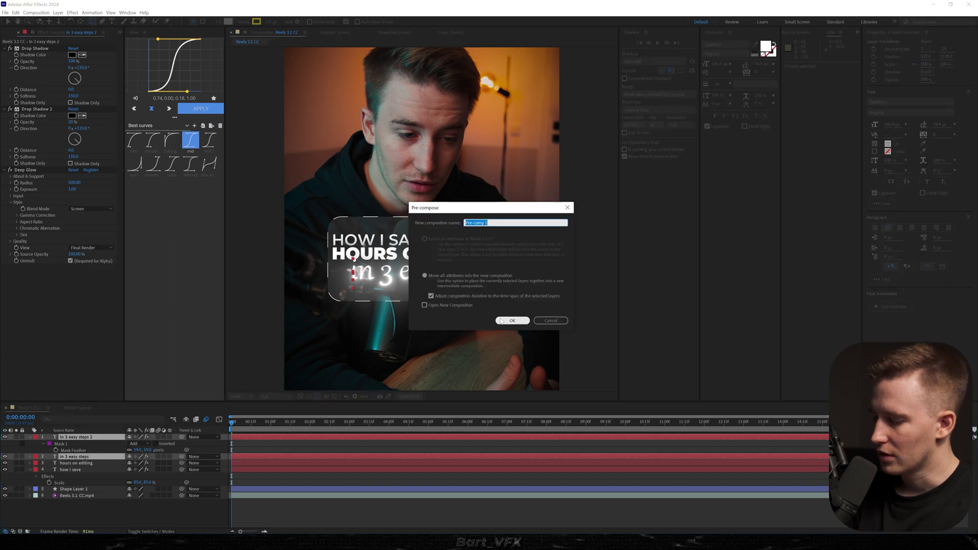
text(in 3 easy s)
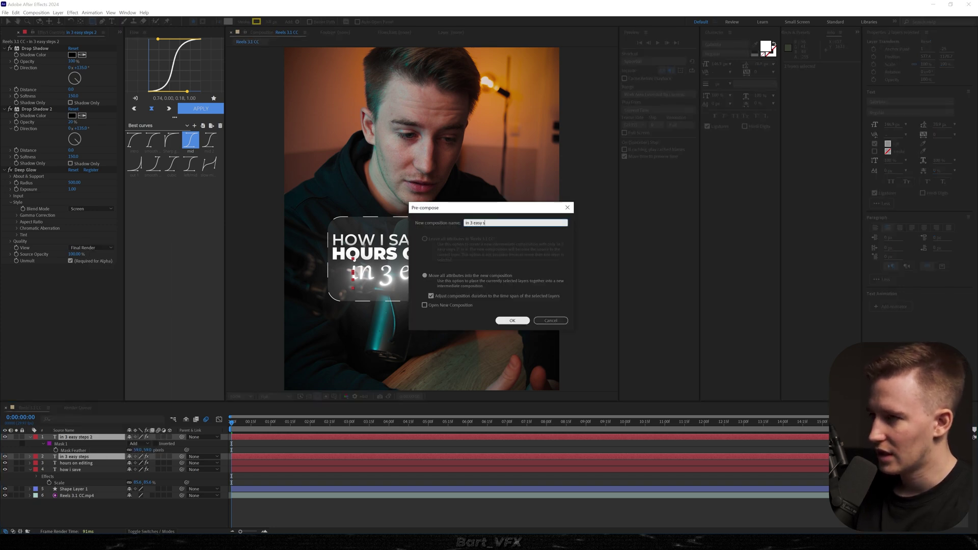
text(teps)
key(Return)
Apply a Tint effect to the "in 3 easy steps" pre-comp and map white to bright turquoise green (00FFBC)
key(ctrl+space)
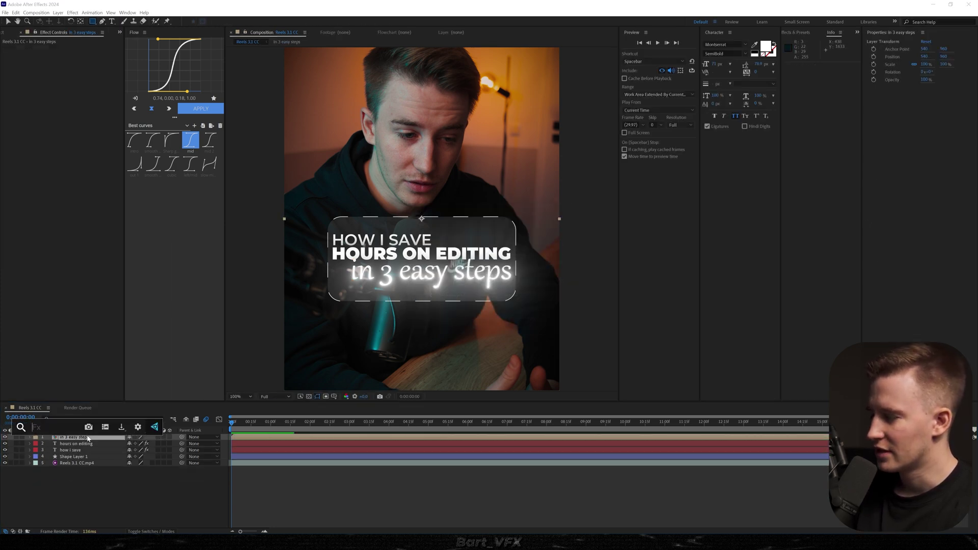
text(tint)
key(Return)
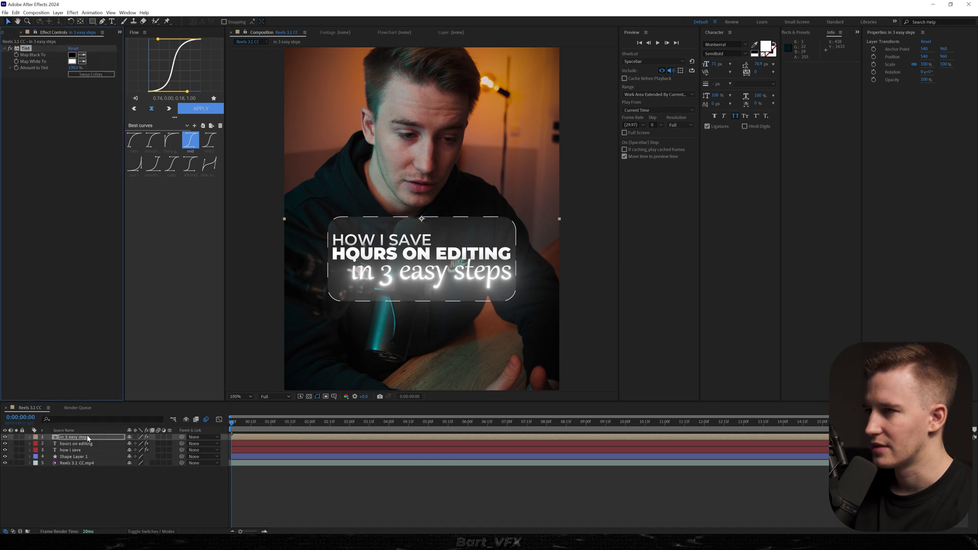
click(74, 61)
drag(217, 315, 219, 305)
drag(181, 242, 227, 203)
drag(218, 301, 219, 287)
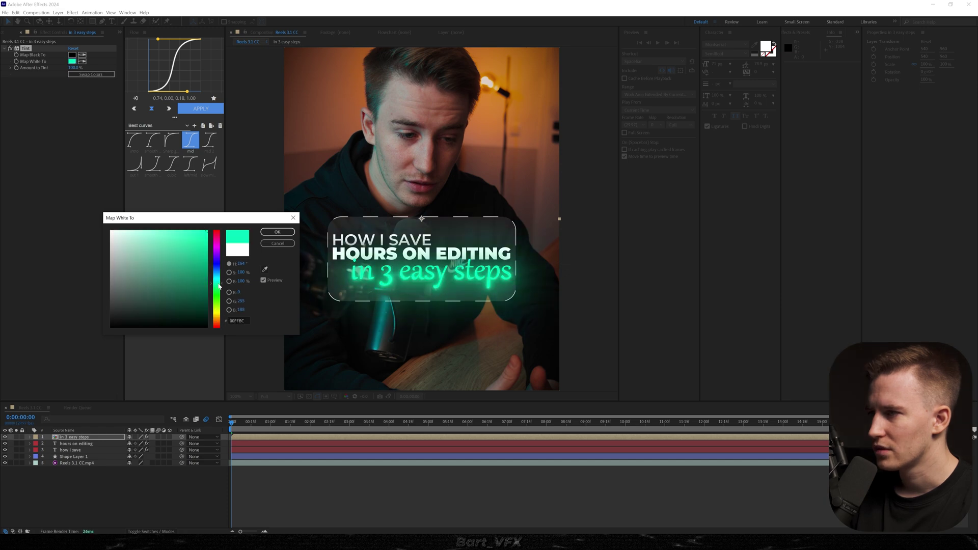
click(278, 232)
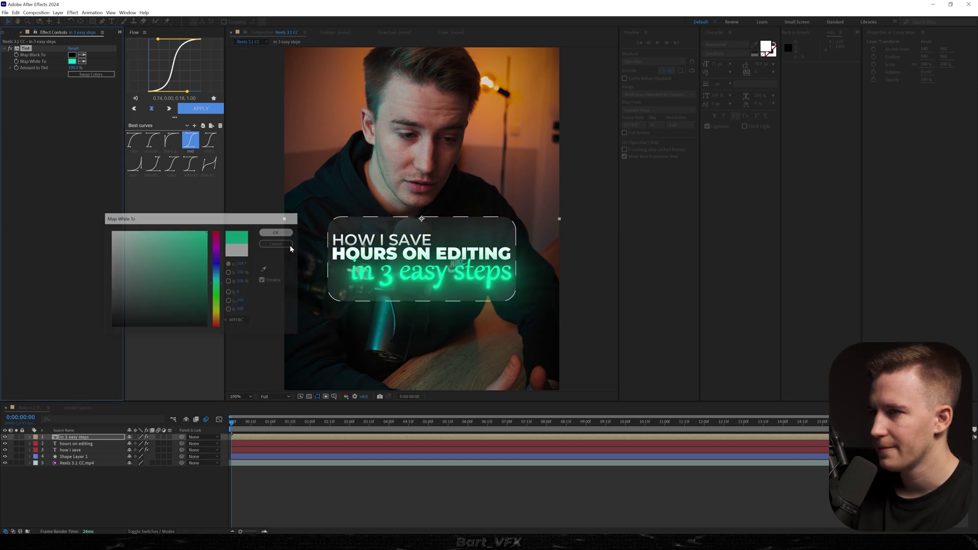
Unlink the dashed box's size dimensions and resize it to about 772 by 270 px
click(250, 456)
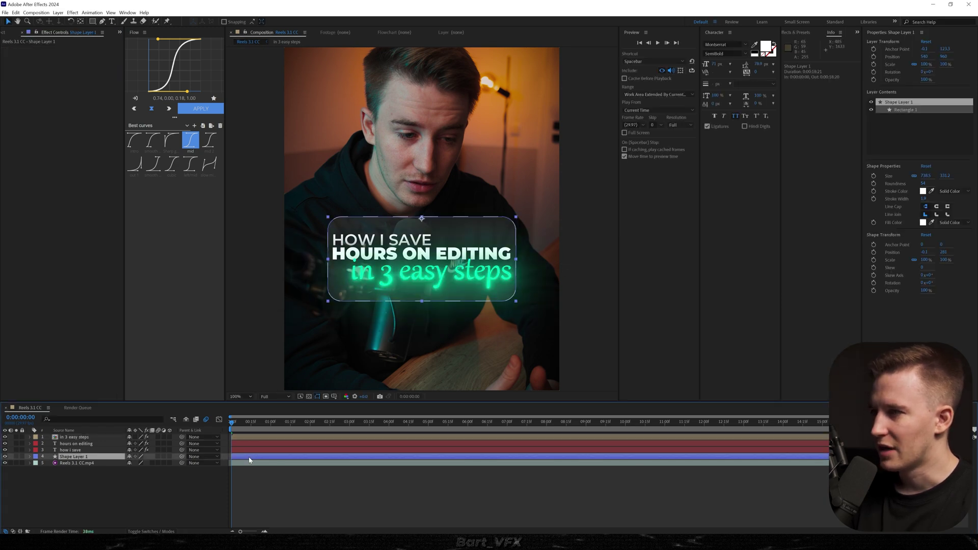
click(913, 175)
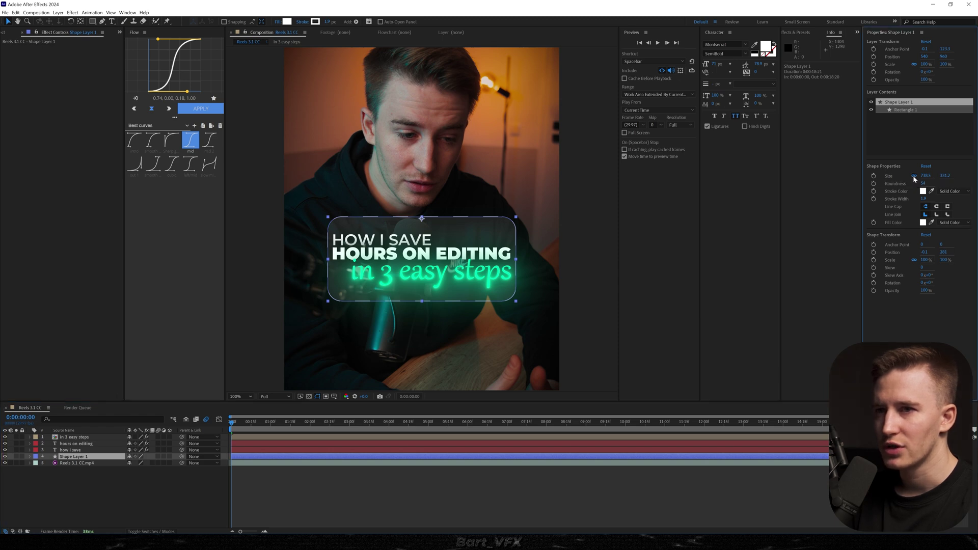
mouse_move(945, 175)
mouse_down()
mouse_move(922, 181)
mouse_move(934, 179)
mouse_up()
click(421, 476)
click(423, 456)
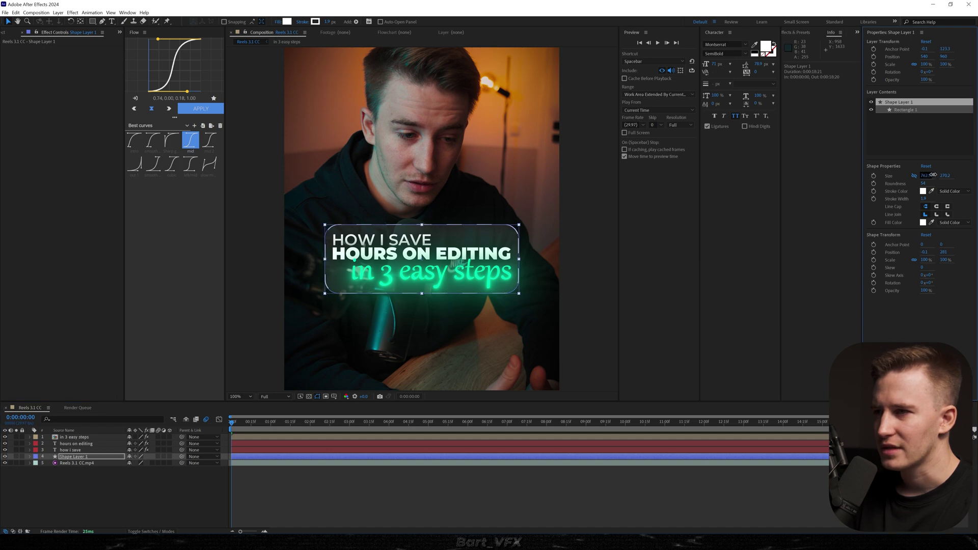
click(305, 484)
Scale the "in 3 easy steps" pre-comp to 105% and nudge it into place under "HOURS ON EDITING"
click(83, 438)
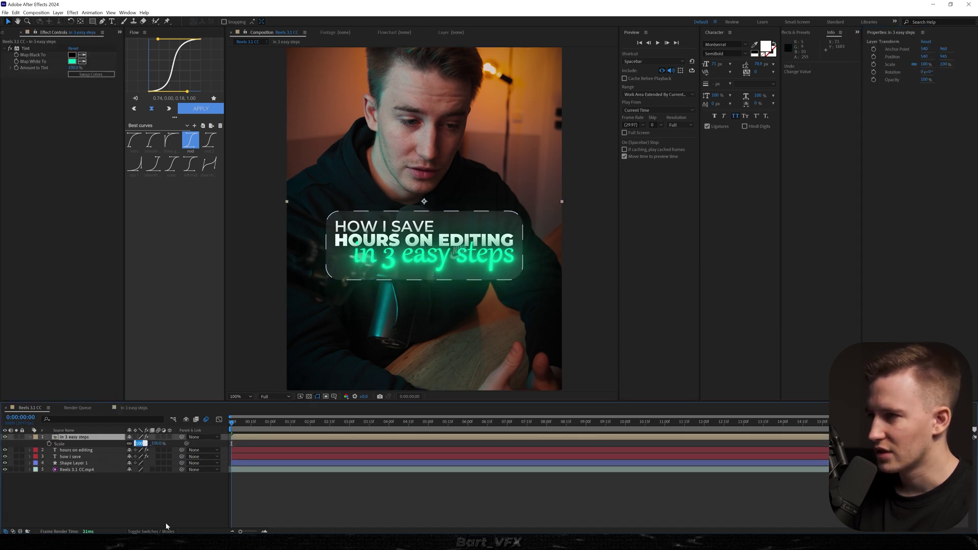
text(105)
key(Return)
key(period)
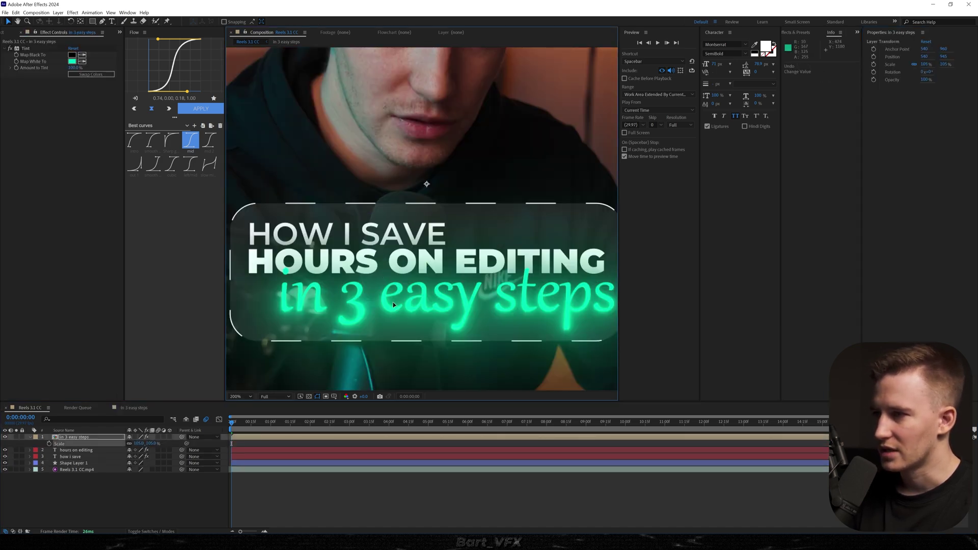
drag(393, 301, 389, 295)
drag(389, 295, 389, 297)
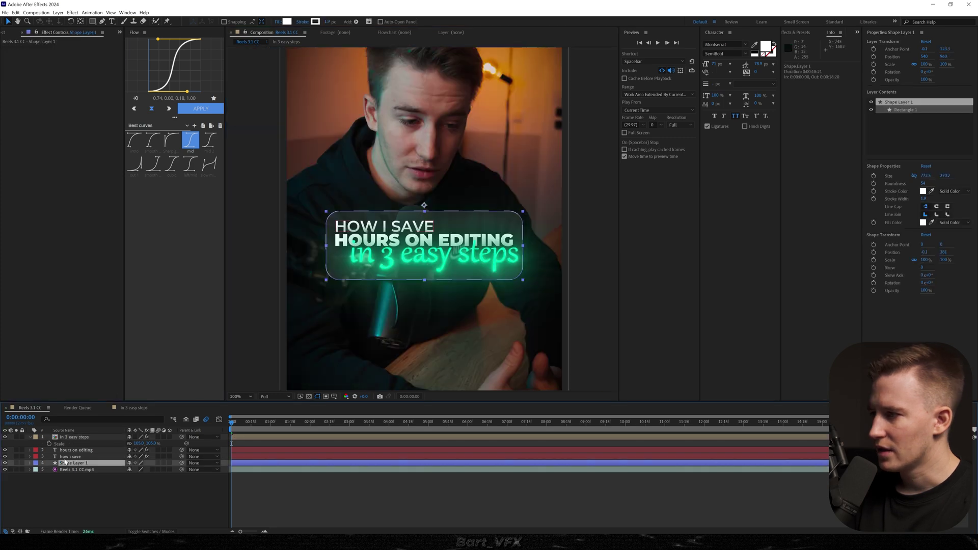
Scale down the "how i save" text layer slightly
click(76, 457)
key(s)
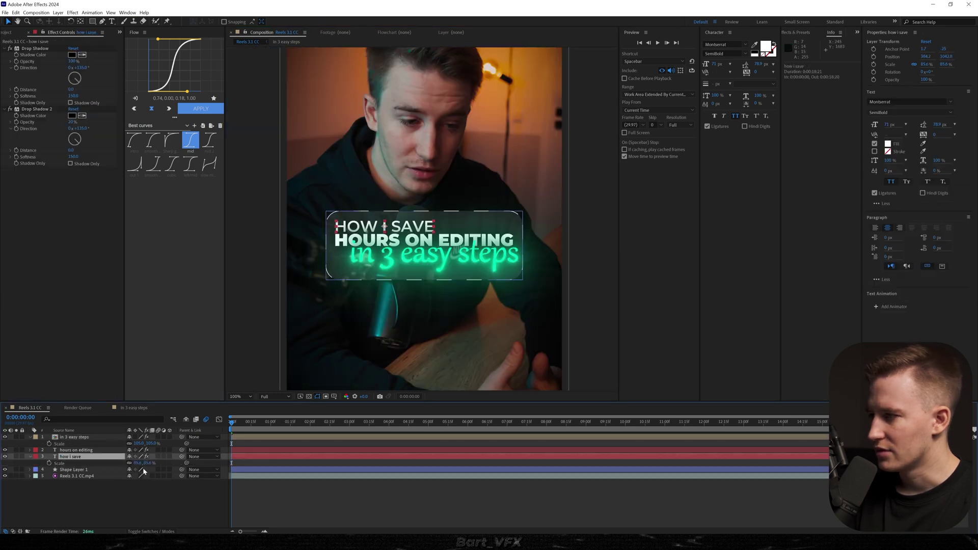
drag(139, 463, 108, 468)
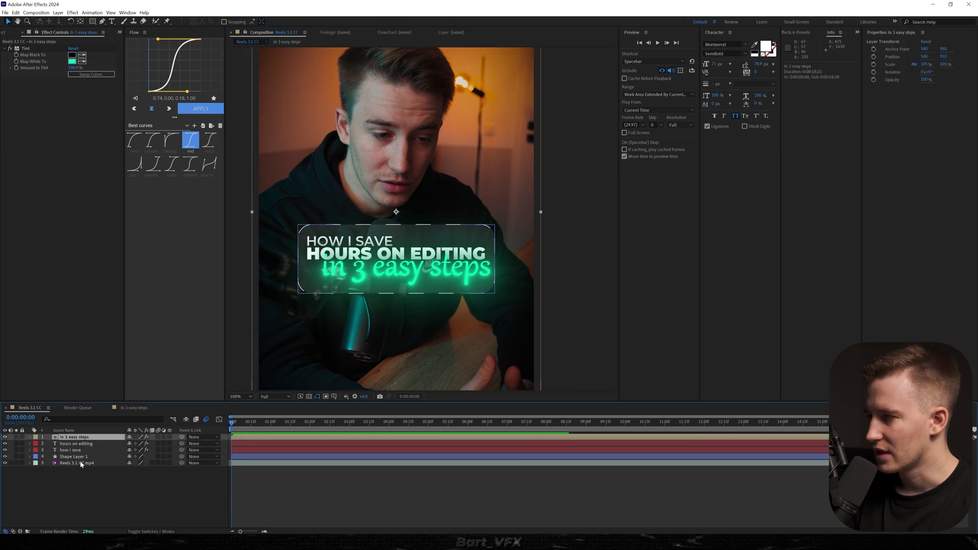
Pre-compose the three text layers and the dashed box shape into a composition named "Frame"
shift+click(79, 458)
right_click(77, 458)
click(89, 407)
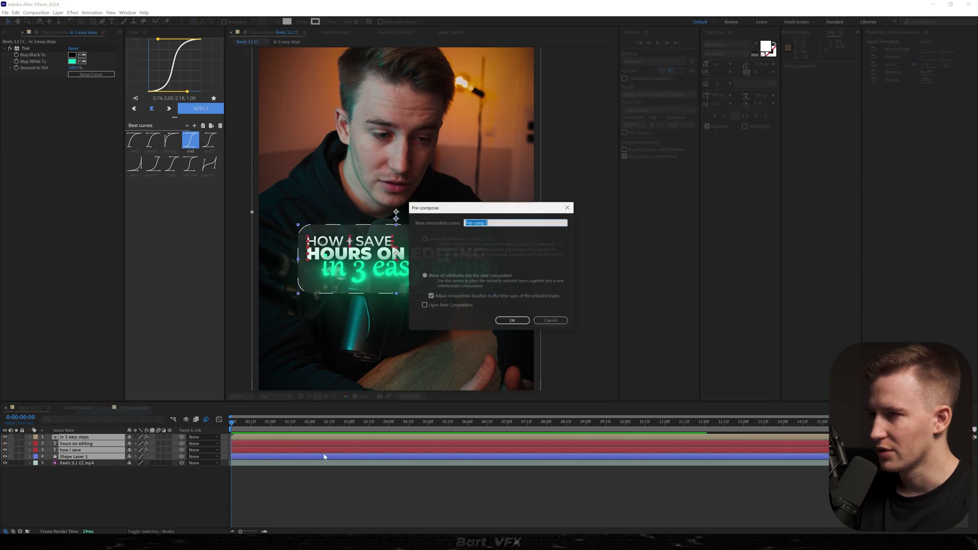
text(Frame)
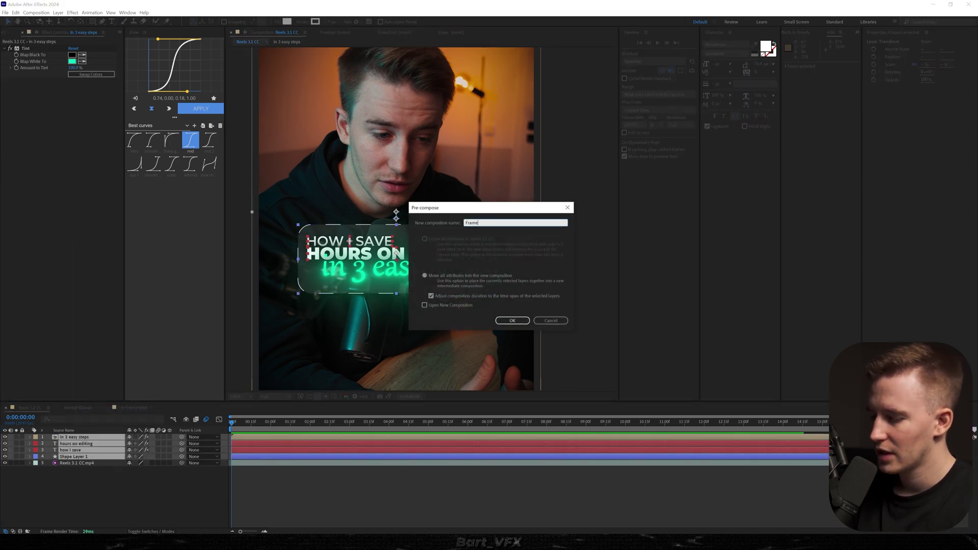
key(Return)
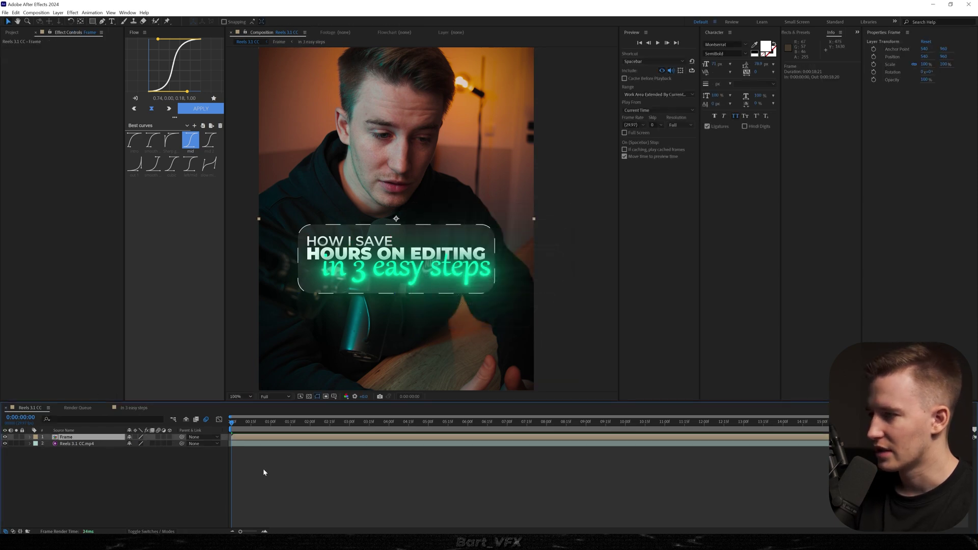
Keyframe the Frame layer's position to rise from below the picture, Y about 1916, to its current place at 3:19
key(alt+shift+p)
drag(232, 446, 376, 448)
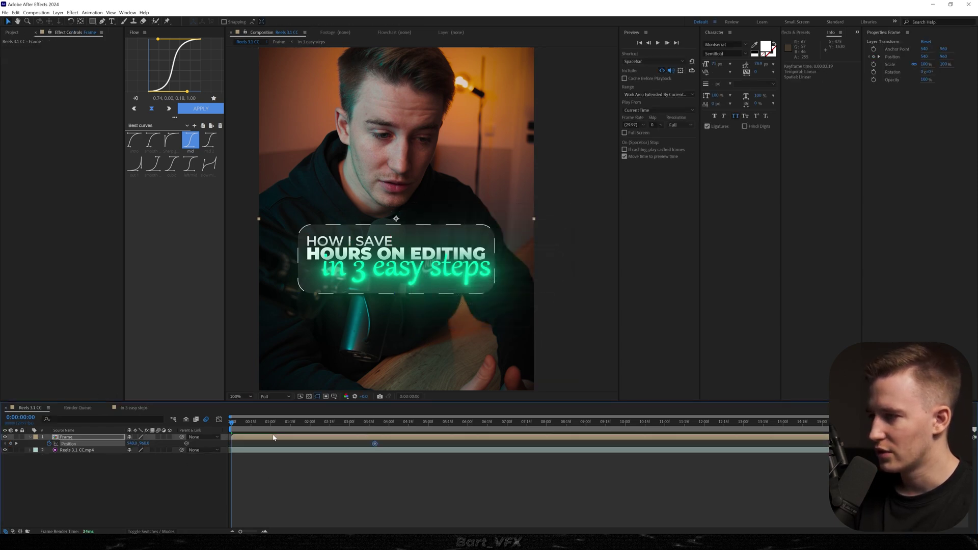
drag(145, 444, 496, 424)
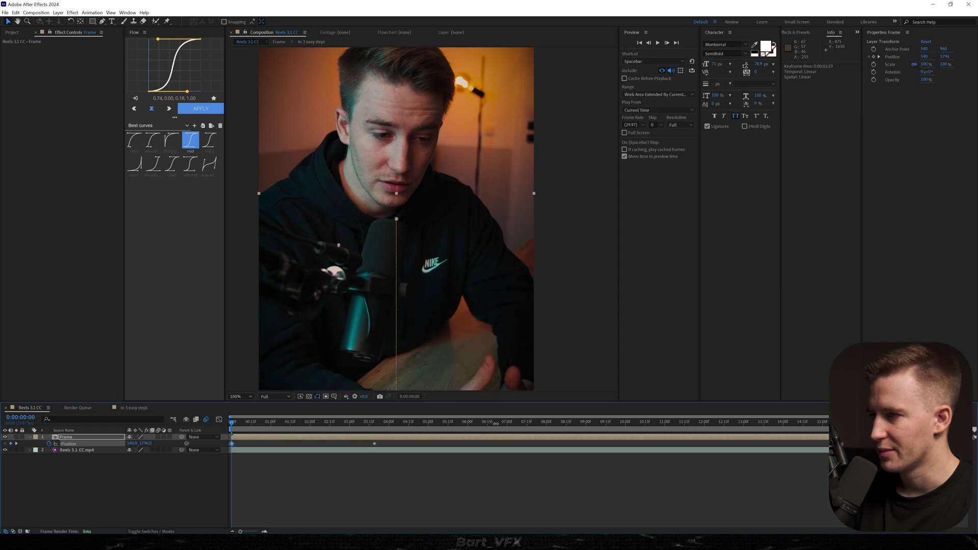
Ease both position keyframes and shape the speed graph with 100% influence on the last and a short influence on the first
drag(389, 441, 246, 465)
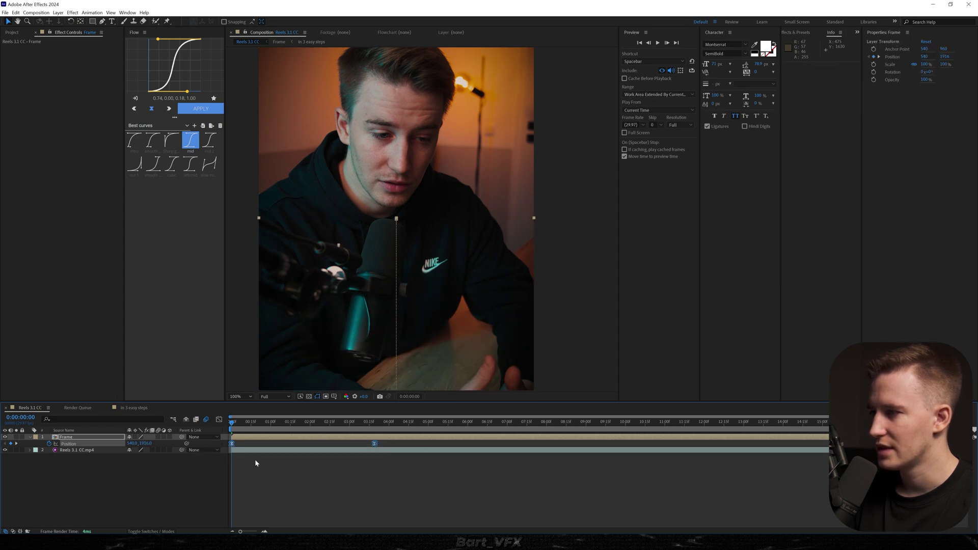
click(219, 420)
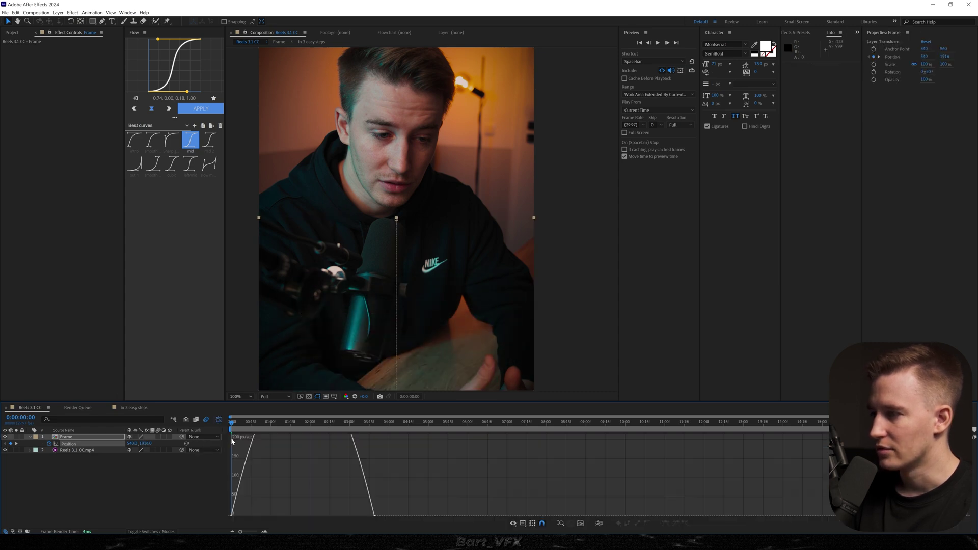
click(579, 524)
scroll(503, 505, down, 3)
click(509, 511)
drag(463, 511, 361, 512)
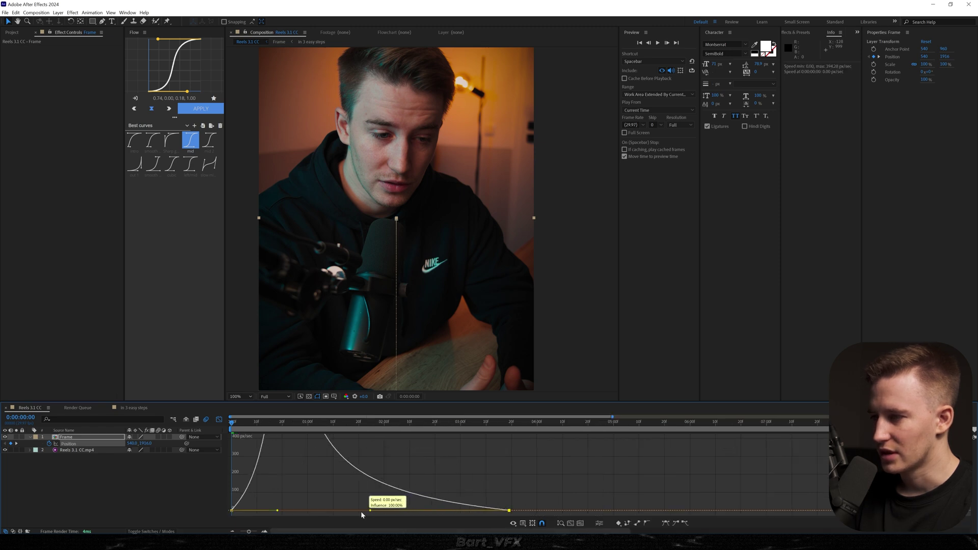
drag(277, 511, 253, 511)
Shorten the rise animation by moving its last keyframe to about 2:02, preview it and collapse the layer properties
key(space)
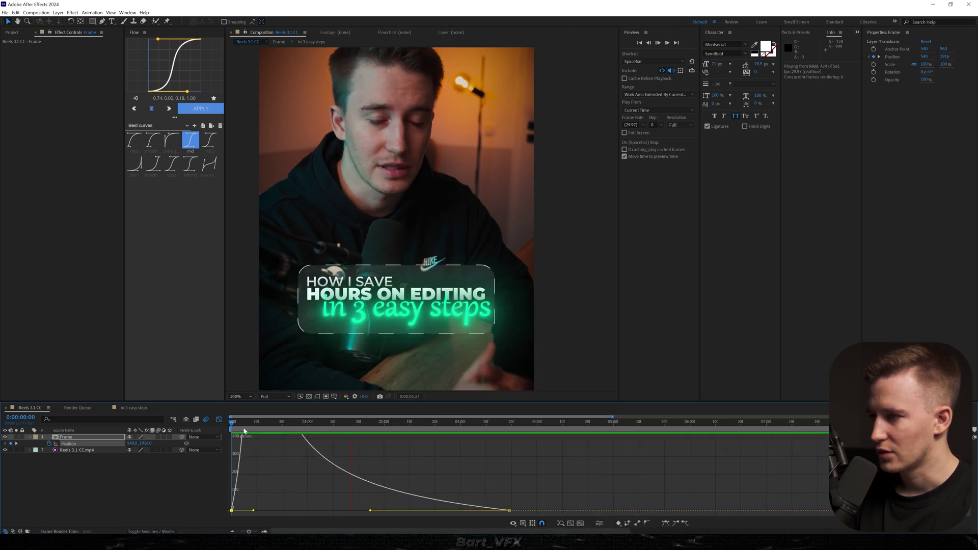
key(space)
drag(509, 511, 359, 511)
key(space)
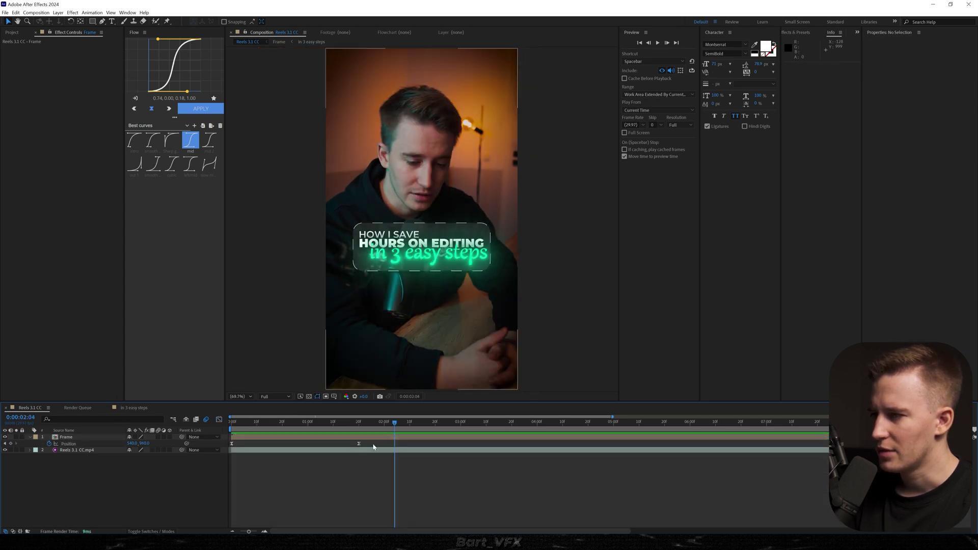
drag(359, 444, 390, 444)
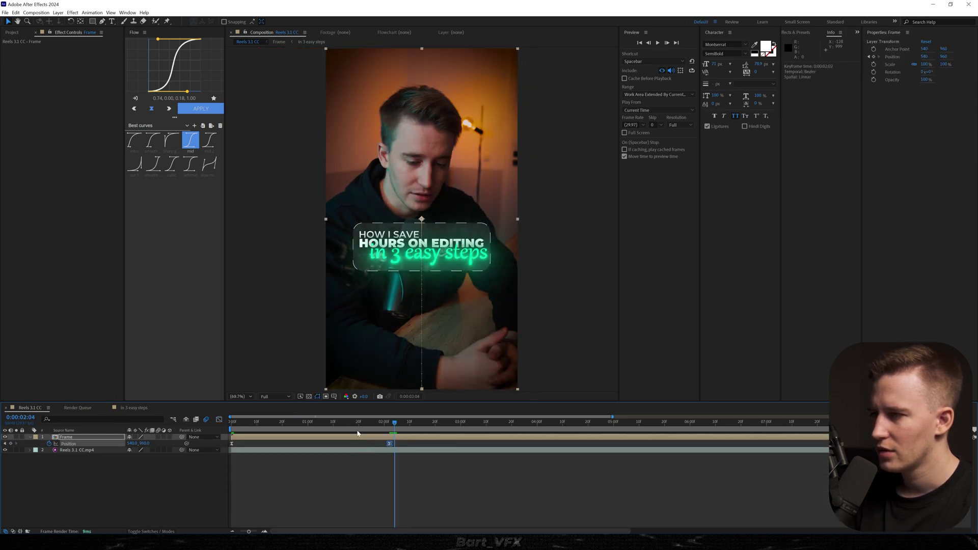
key(space)
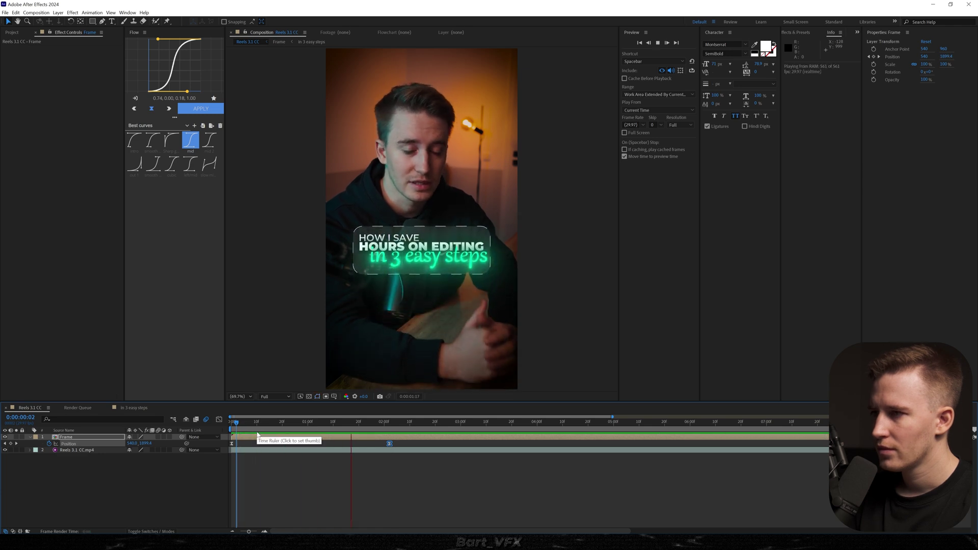
click(346, 478)
key(ctrl+a)
key(u)
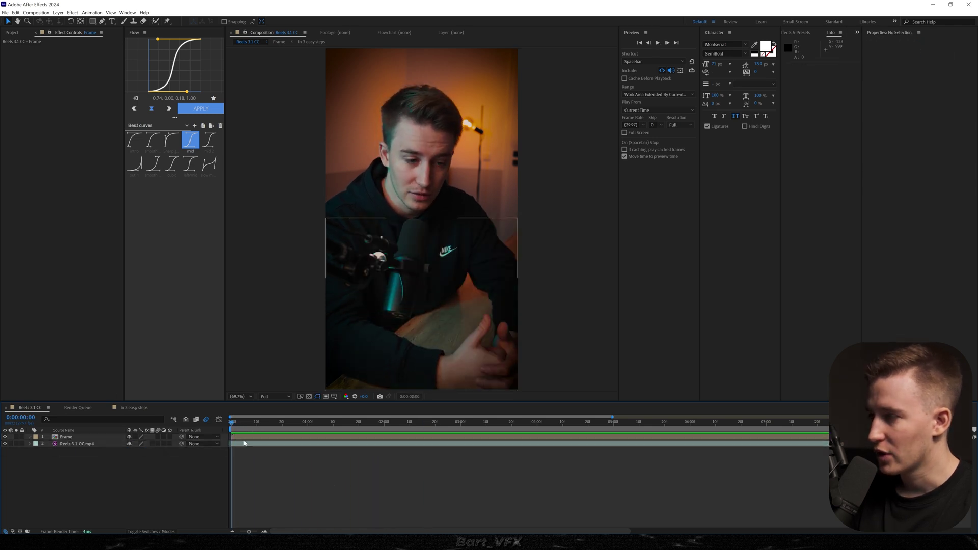
Open the Frame composition and add a new adjustment layer above its layers
double_click(244, 438)
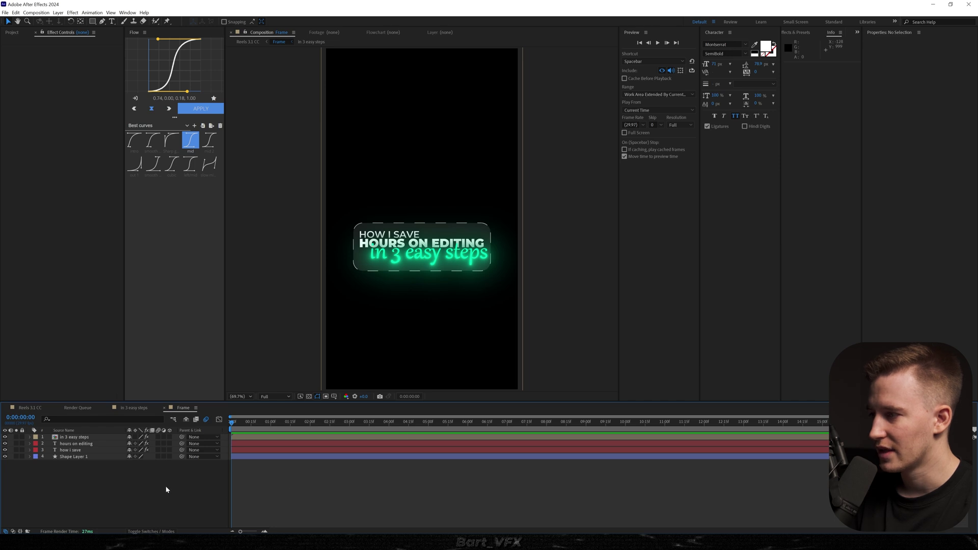
right_click(166, 490)
mouse_move(194, 401)
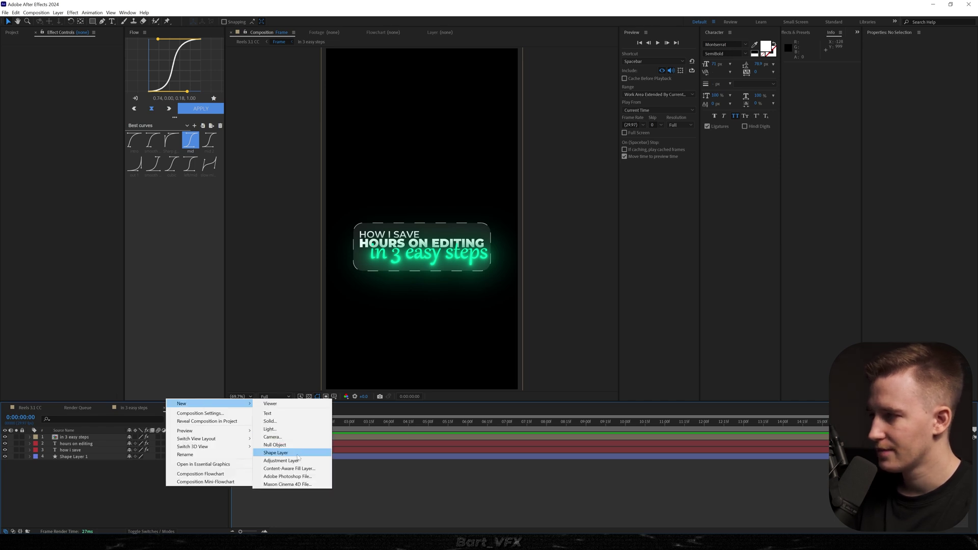
click(285, 460)
Apply CC Light Sweep to the new adjustment layer and rename the layer "light sweep"
key(ctrl+space)
text(lig)
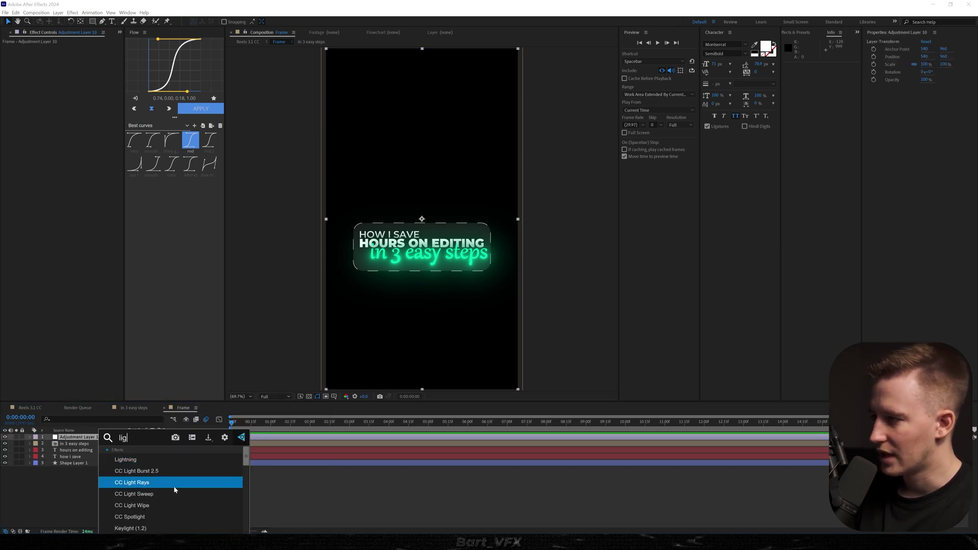
click(174, 491)
key(Return)
text(lig)
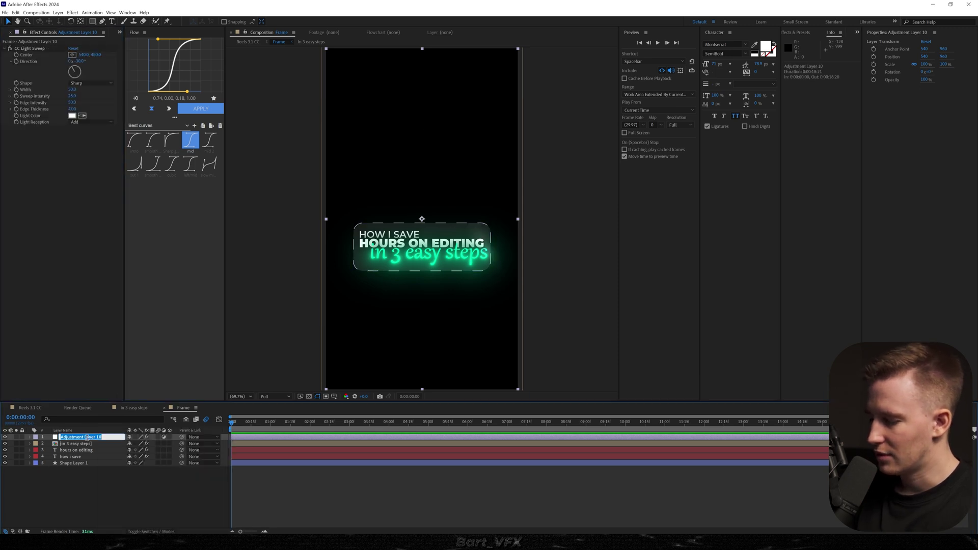
text(ht sweep)
key(Return)
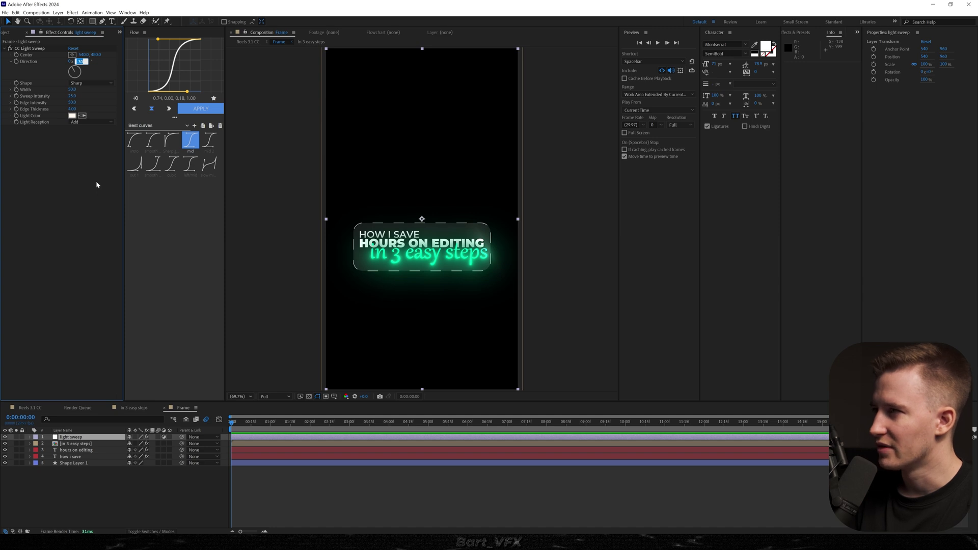
Set the light sweep's direction to 45° and place its center just above the box's upper-left corner, at about X 126, Y 900
text(45)
key(Return)
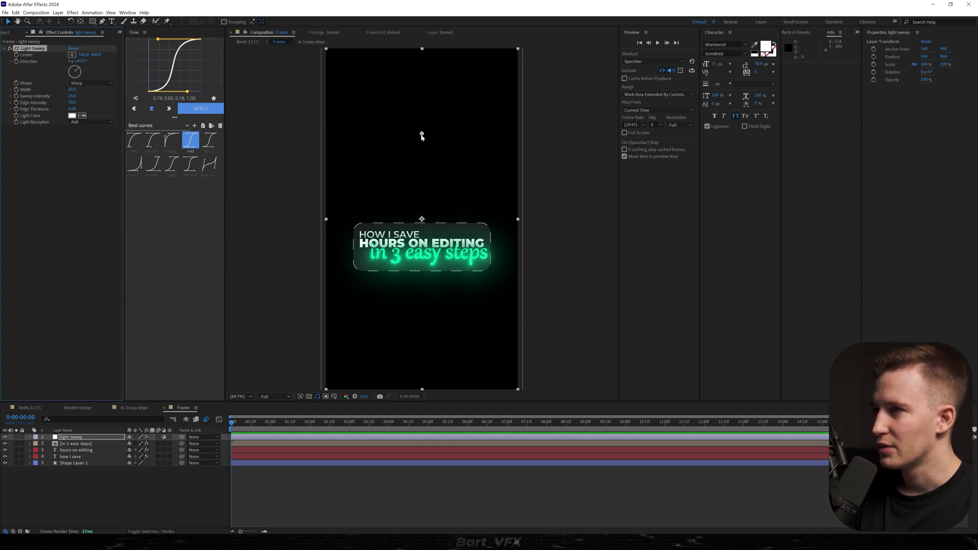
drag(422, 137, 484, 266)
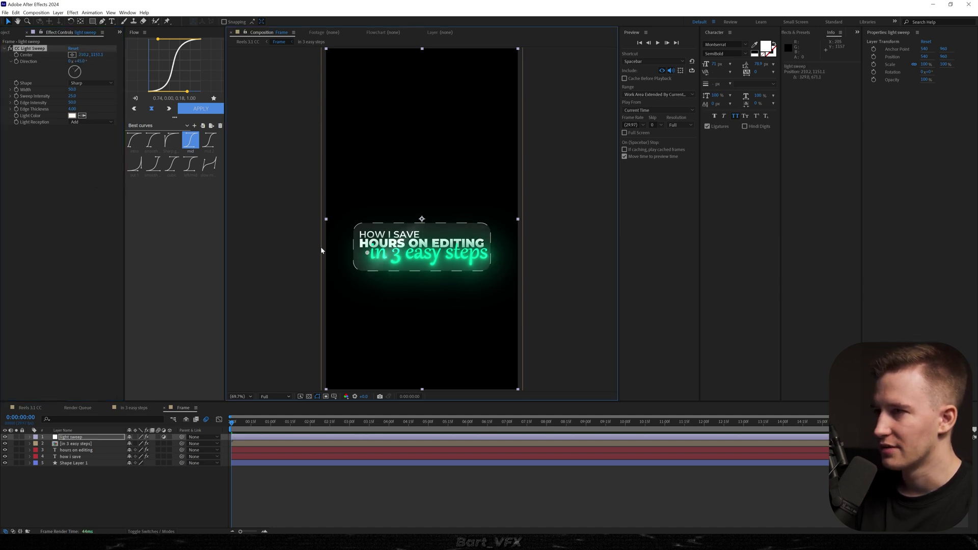
drag(320, 250, 347, 211)
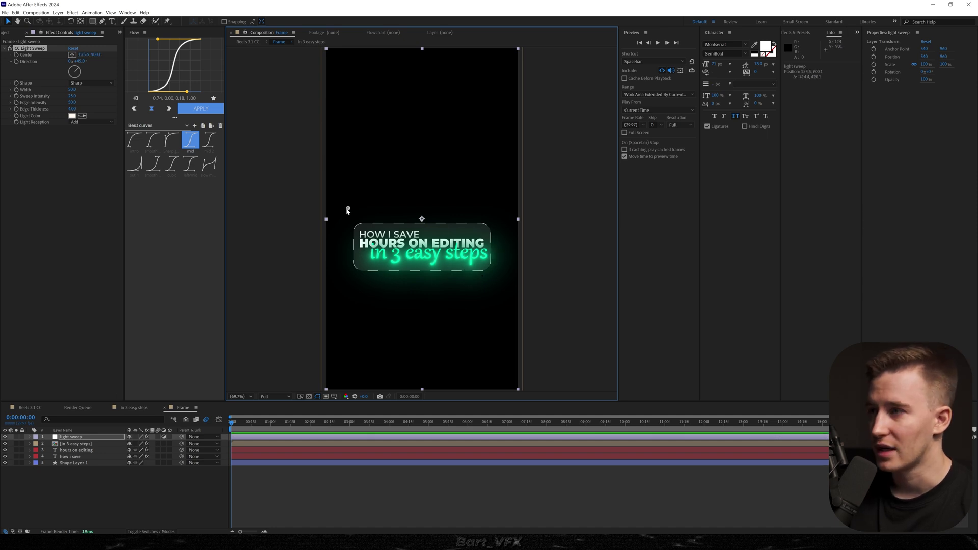
Keyframe the sweep's Center at 0:00, and at 2:26 move it past the box's right side to about X 1231, Y 1006
click(17, 57)
key(u)
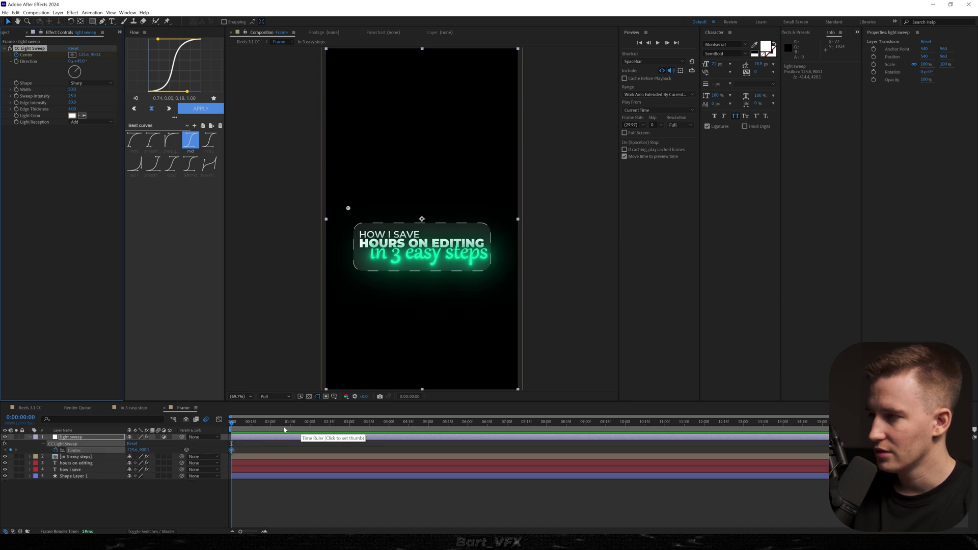
click(344, 424)
drag(349, 210, 545, 230)
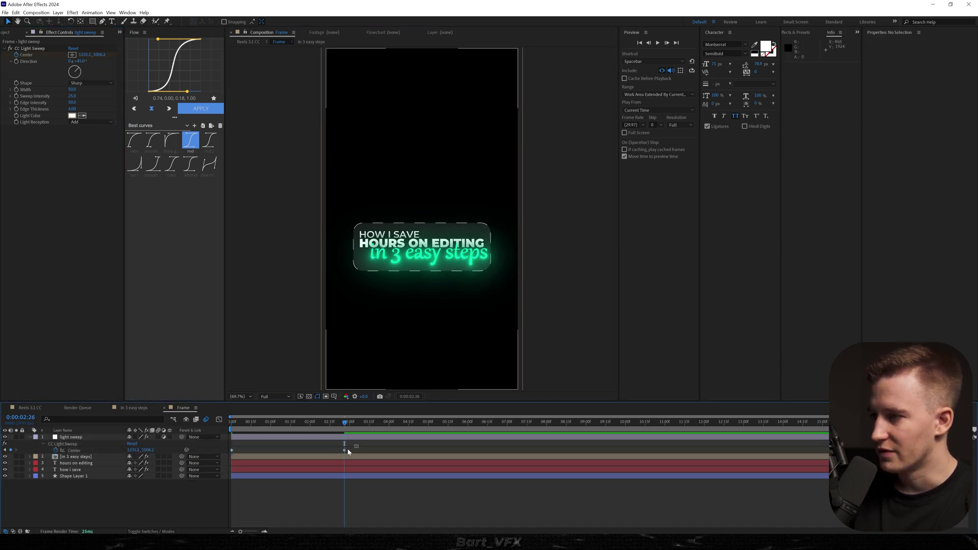
Reshape the speed graph of the Center keyframes with a long influence on the last one, and preview the sweep
click(219, 419)
drag(374, 505, 332, 521)
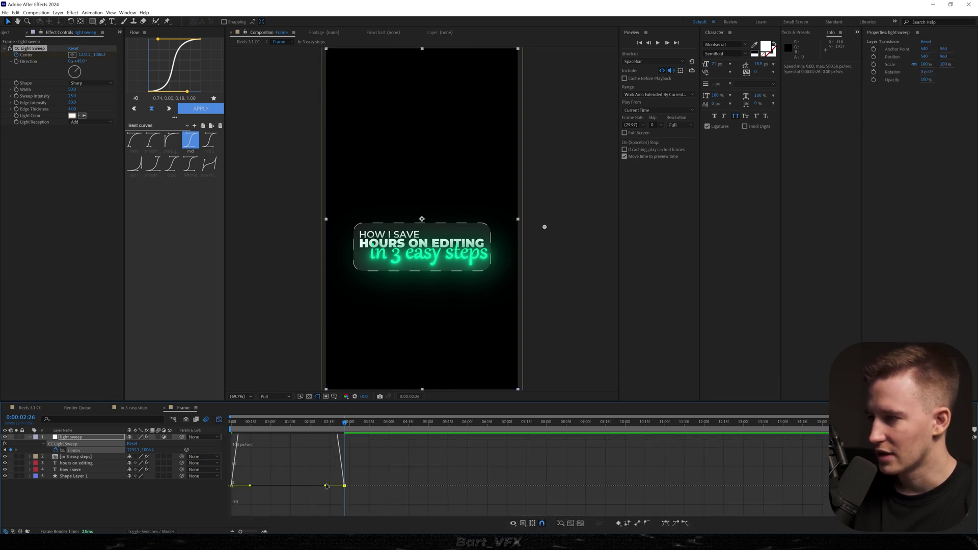
drag(326, 488, 275, 489)
click(219, 419)
key(Home)
key(space)
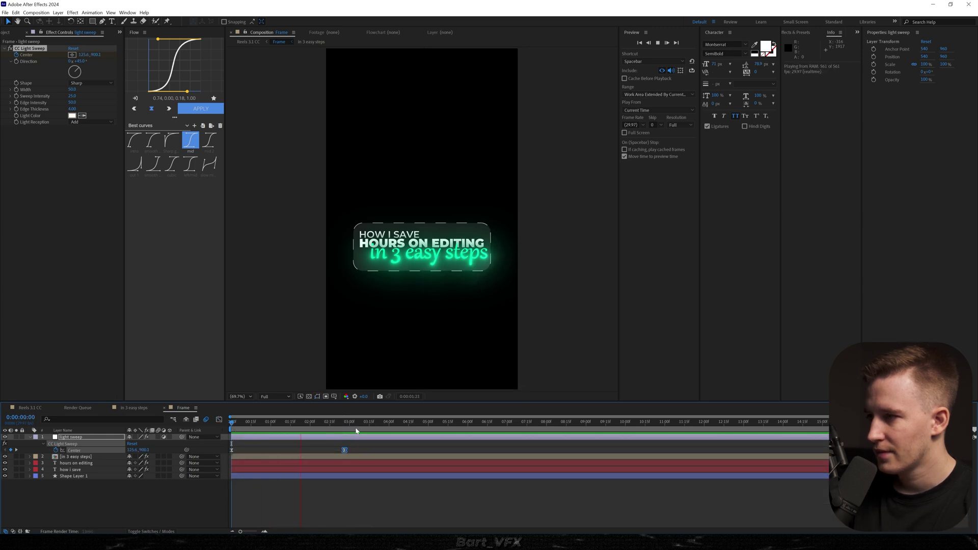
key(space)
drag(306, 422, 279, 424)
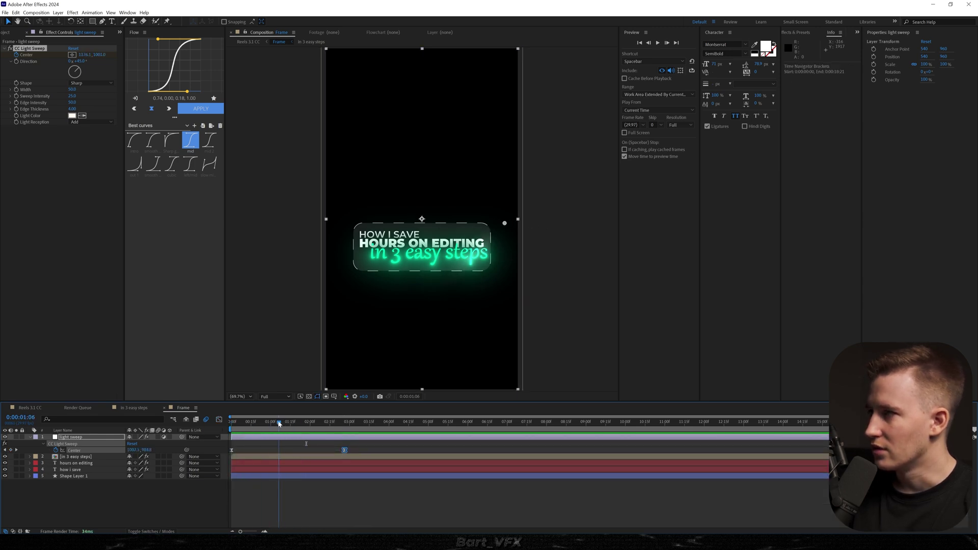
Set the light sweep's Sweep Intensity to 50 and widen it to about 95
click(73, 96)
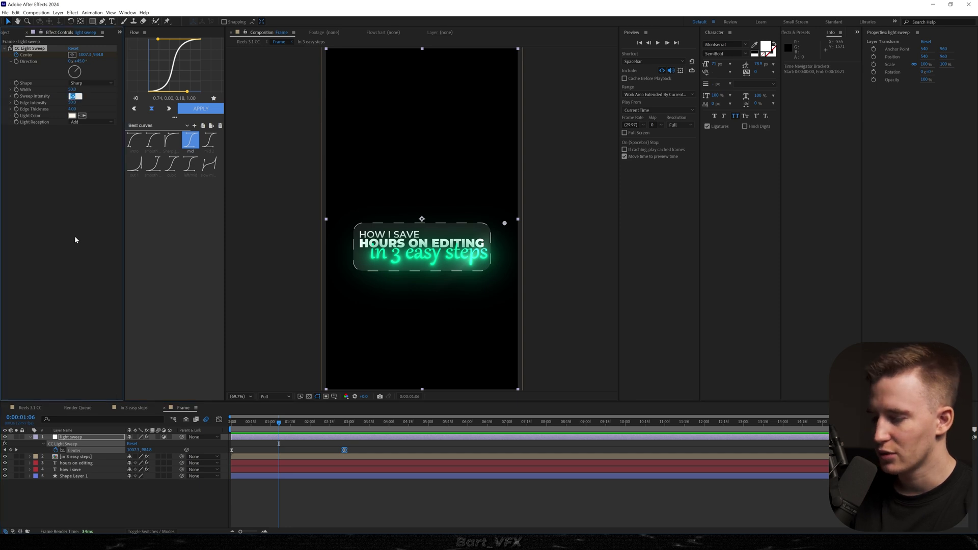
text(50)
key(Return)
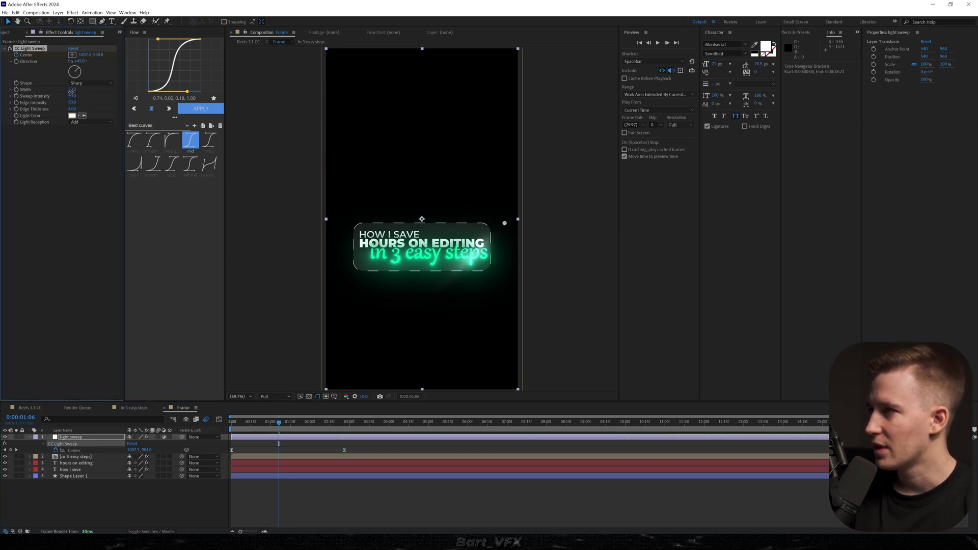
drag(72, 89, 85, 89)
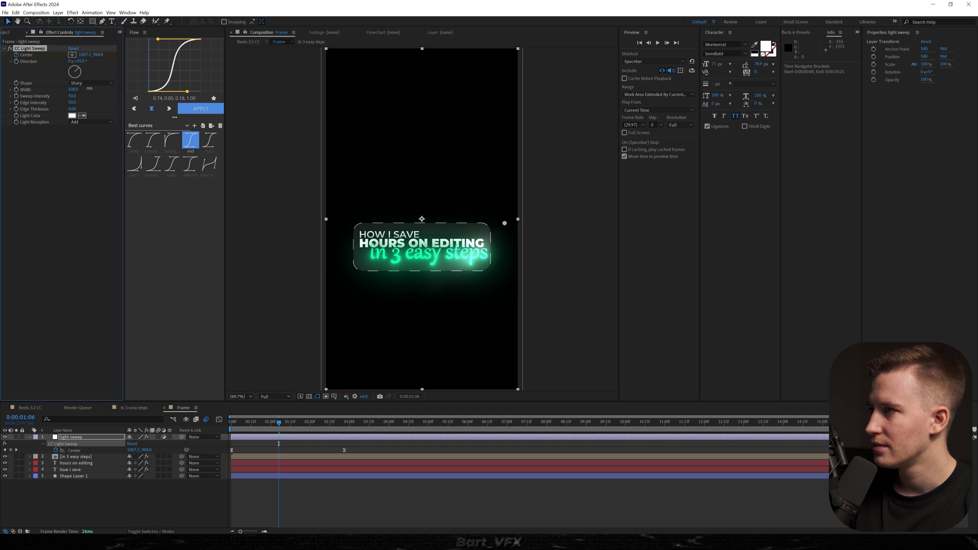
drag(85, 90, 84, 89)
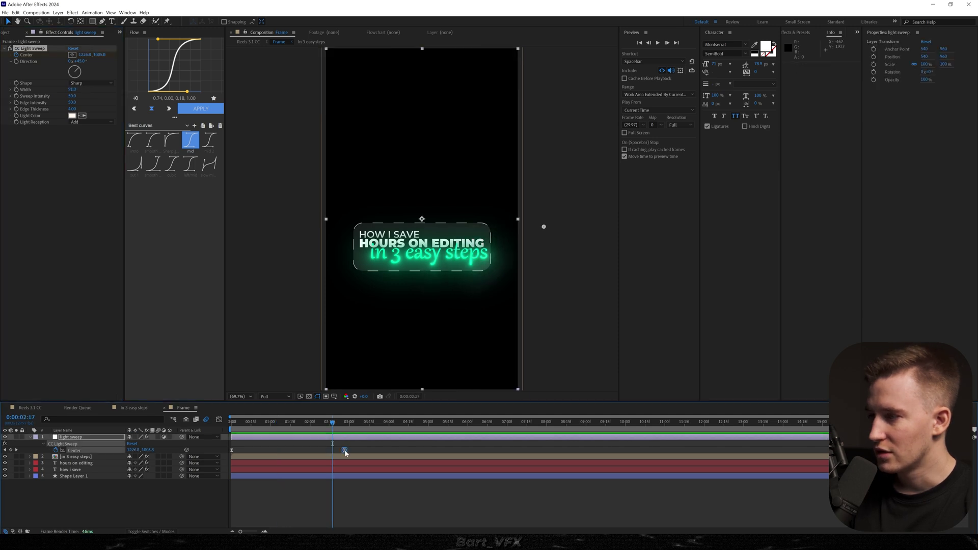
Move the last Center keyframe to about 1:19 and preview the sweep over the footage in the Reels 3.1 CC composition
drag(344, 450, 226, 445)
key(space)
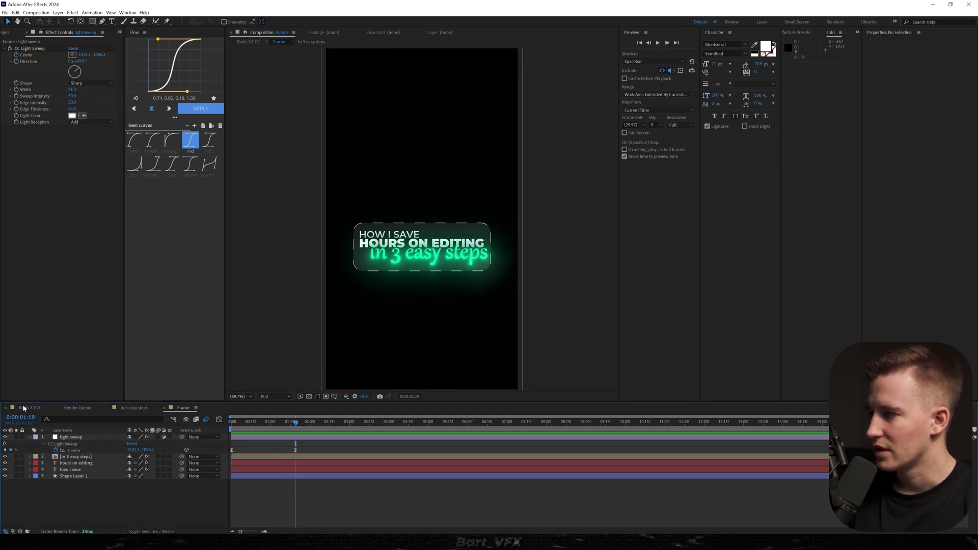
click(25, 408)
key(space)
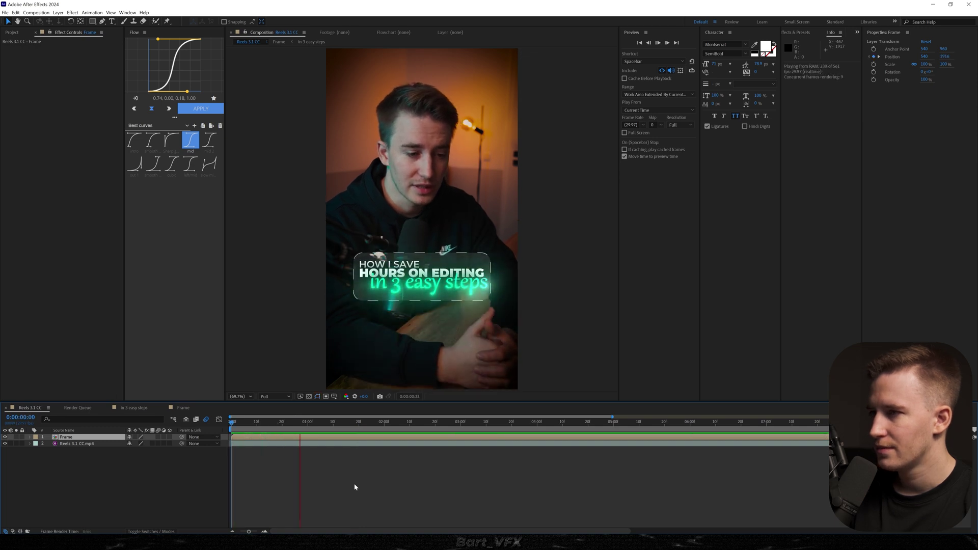
key(space)
Move the last Center keyframe in the Frame composition to about 2:12 and preview the result in Reels 3.1 CC
click(184, 407)
click(299, 440)
click(297, 451)
drag(296, 450, 325, 451)
key(space)
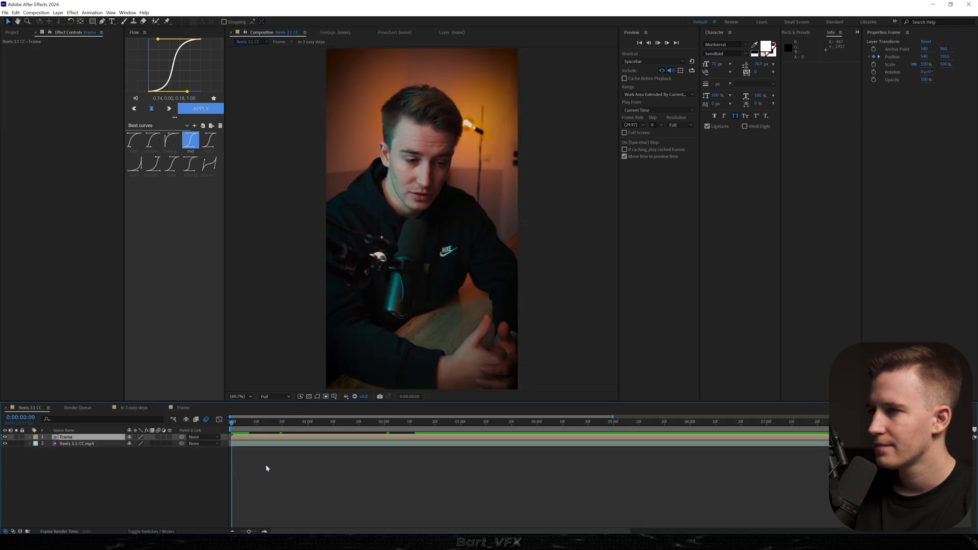
click(265, 464)
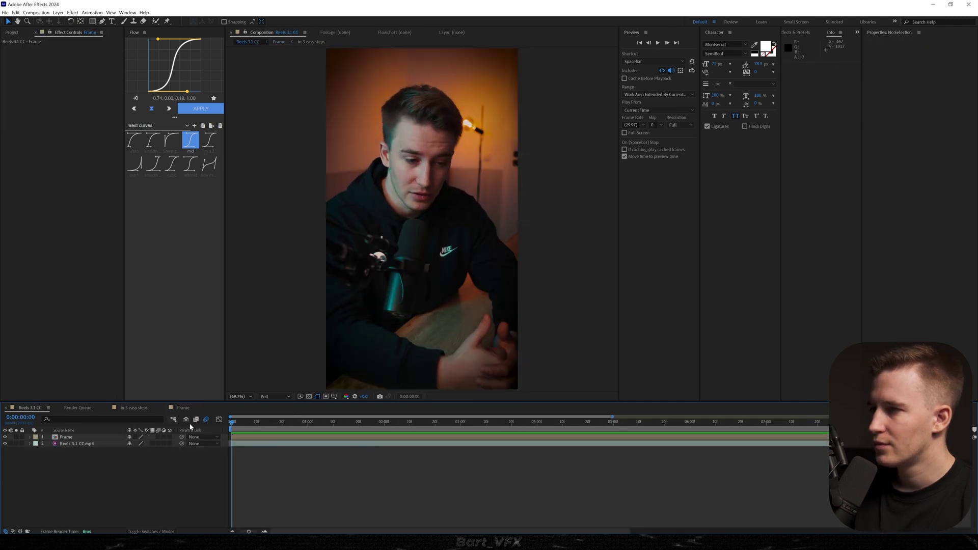
key(space)
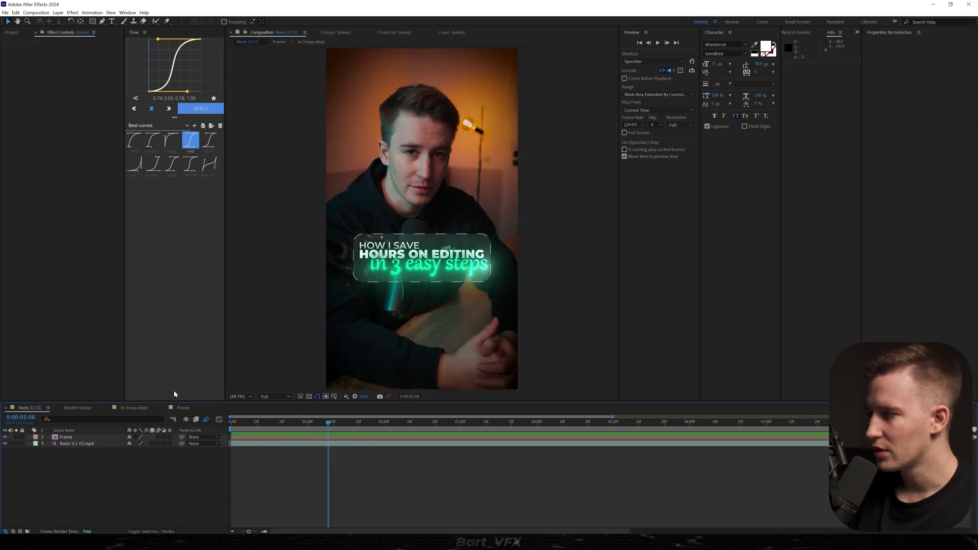
Add an adjustment layer above the "in 3 easy steps" layer in the Frame composition and rename it "Turbulent"
click(183, 408)
click(73, 457)
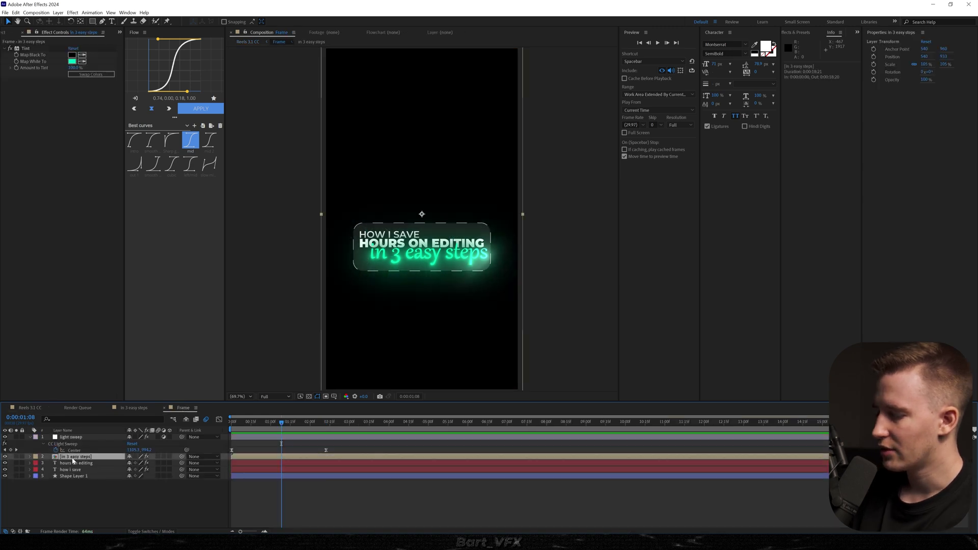
key(ctrl+alt+y)
key(Return)
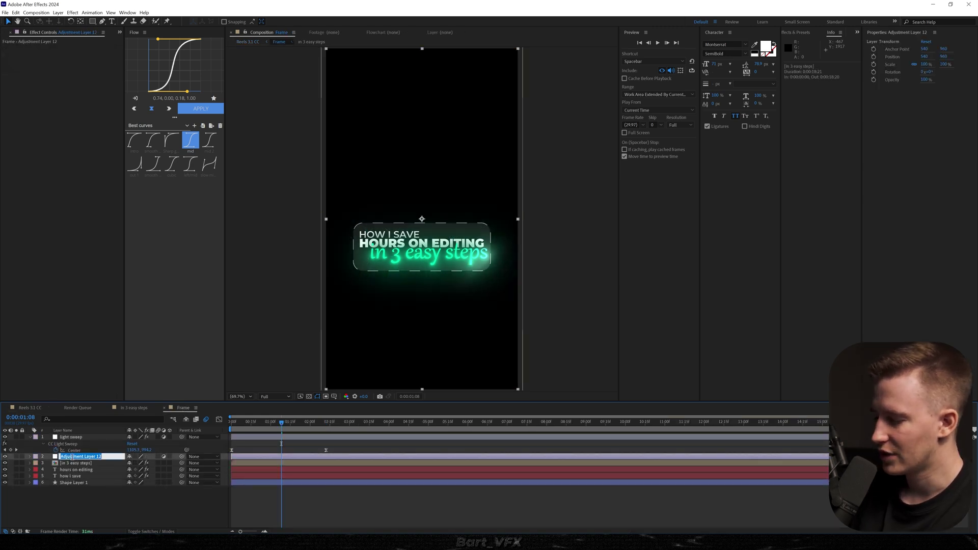
text(Turbulent)
key(Return)
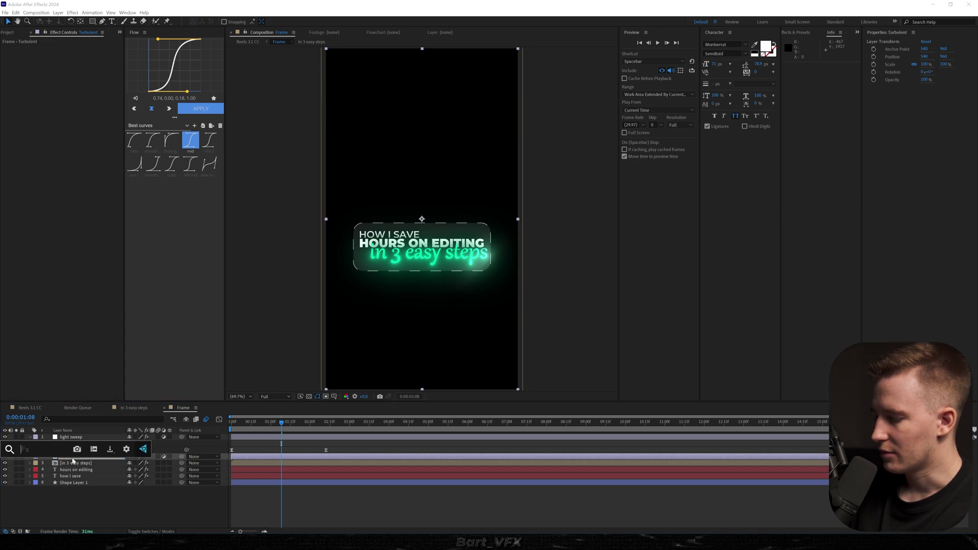
Apply Turbulent Displace to the Turbulent layer and set its Amount to 12
key(ctrl+space)
text(tu)
click(73, 460)
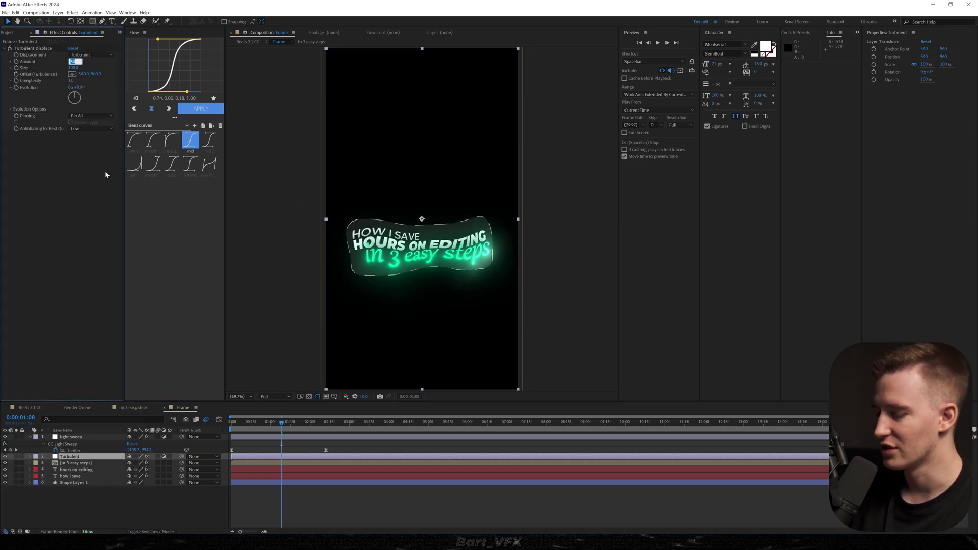
text(12)
key(Return)
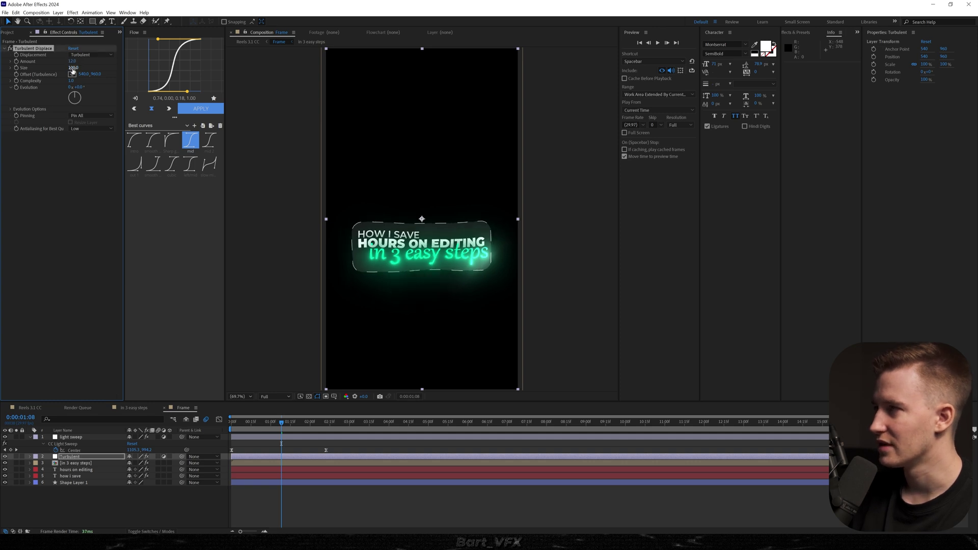
Set the displacement Size to 12, give Random Seed an expression multiplying time by a constant, and preview the motion
click(8, 116)
click(10, 110)
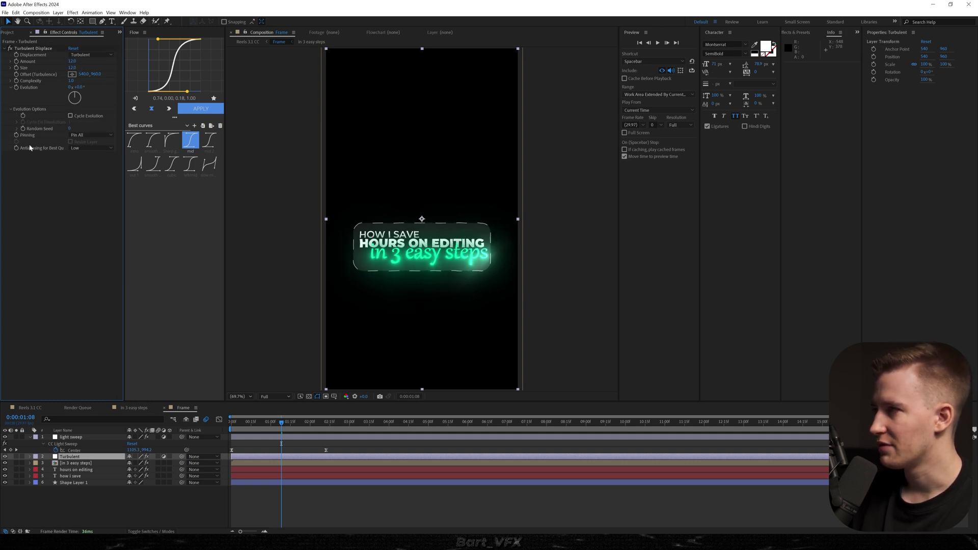
alt+click(23, 129)
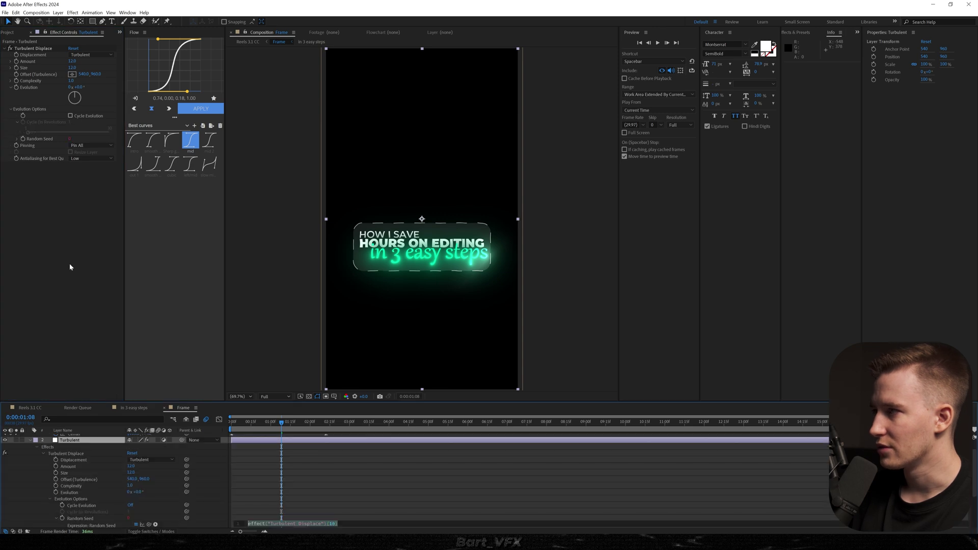
text(time*)
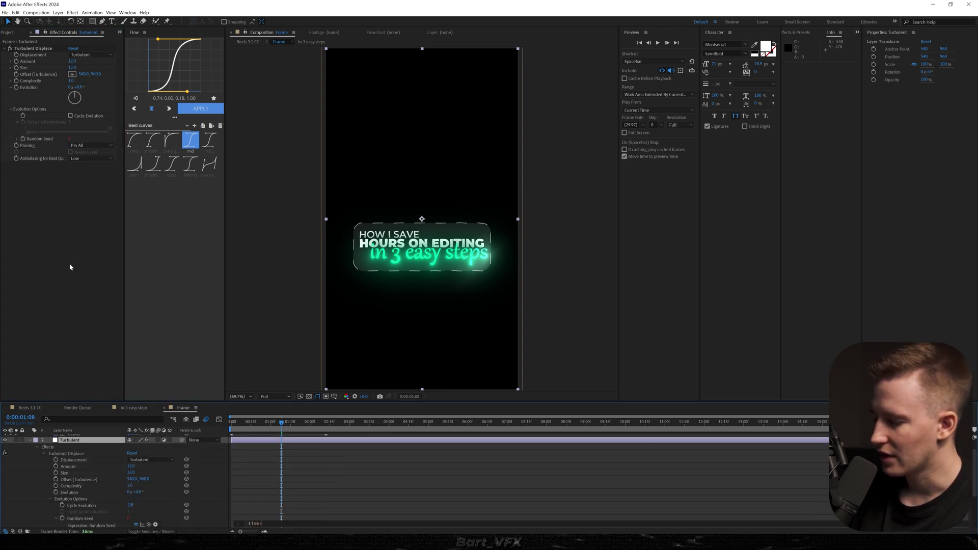
click(437, 491)
key(space)
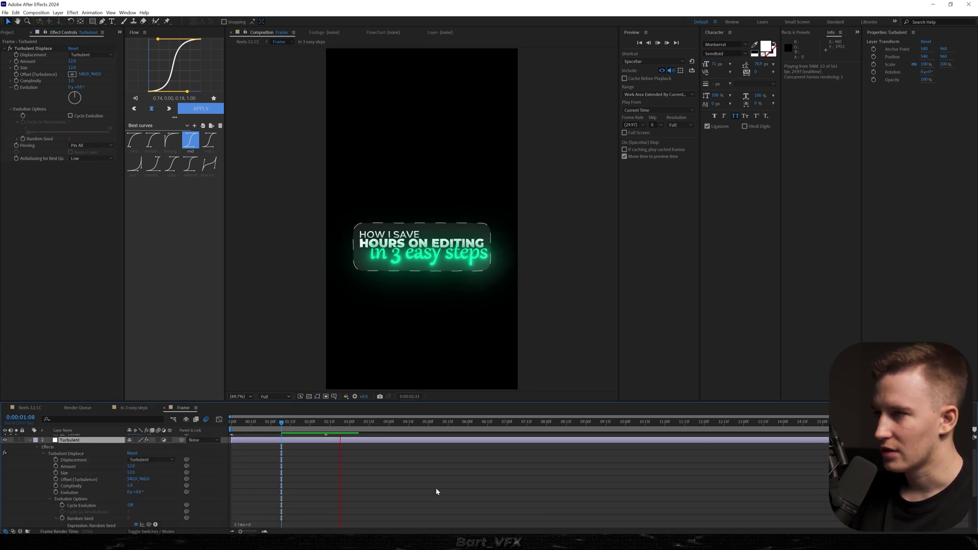
key(space)
Collapse the properties of all layers in the Frame composition and preview the turbulent edges of the title box close up
click(304, 483)
key(ctrl+a)
key(u)
scroll(370, 326, up, 2)
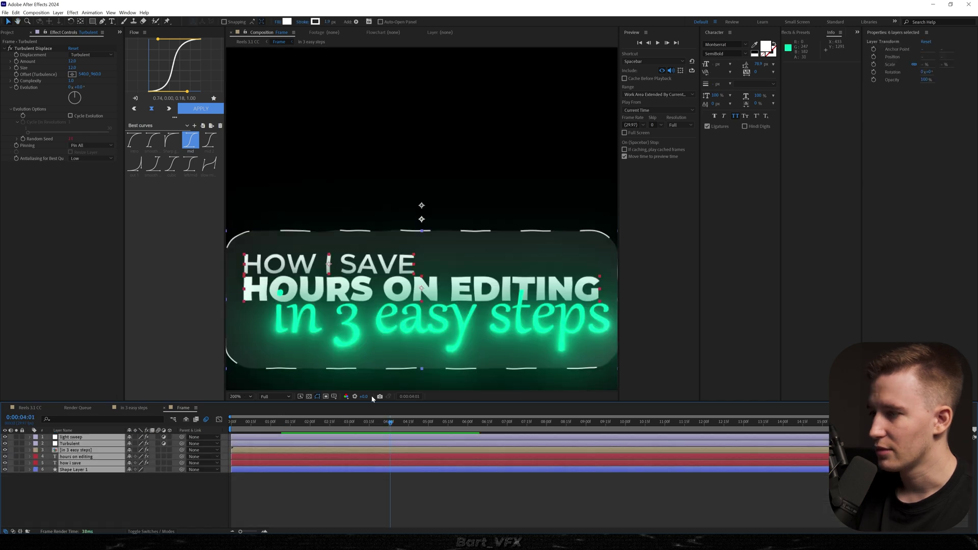
key(space)
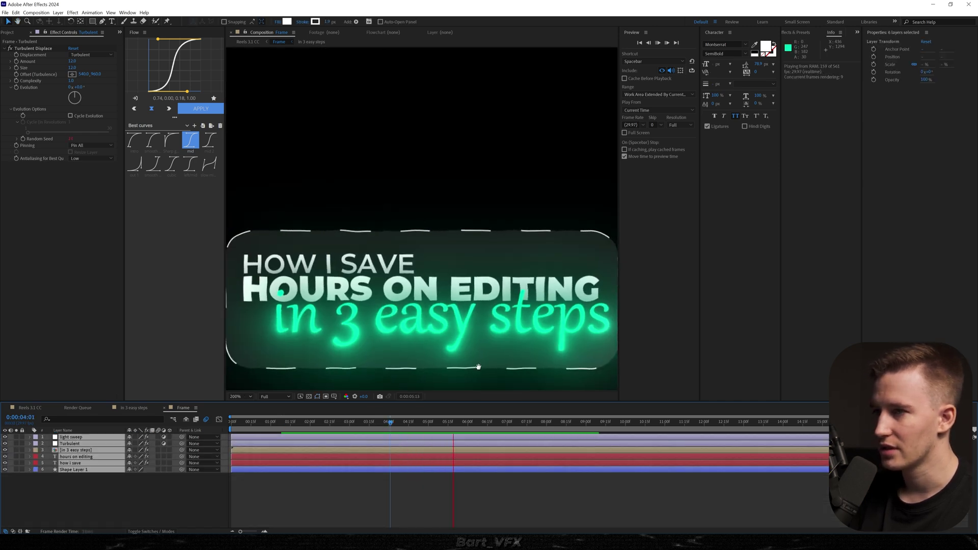
key(space)
key(Home)
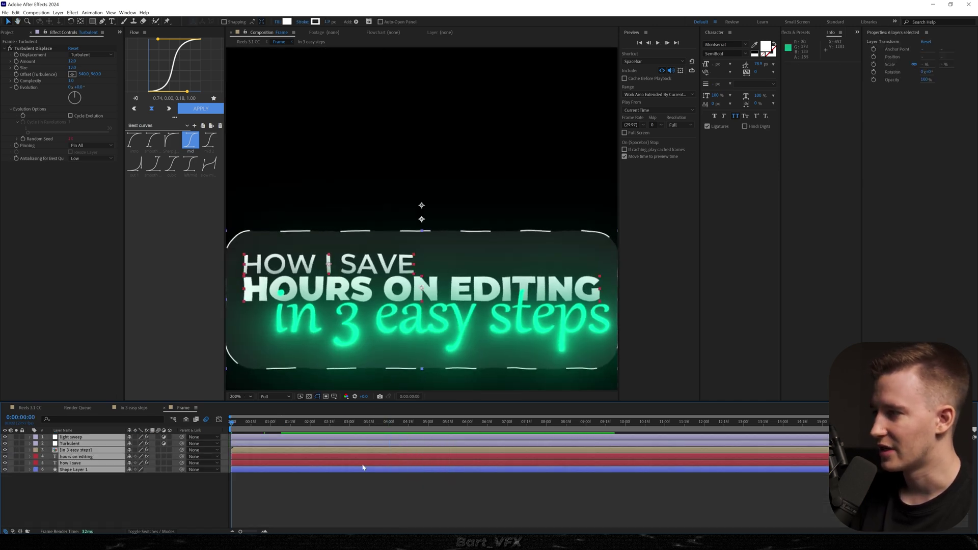
Preview the complete title animation over the footage from the start of the Reels 3.1 CC composition
click(31, 408)
click(234, 422)
key(space)
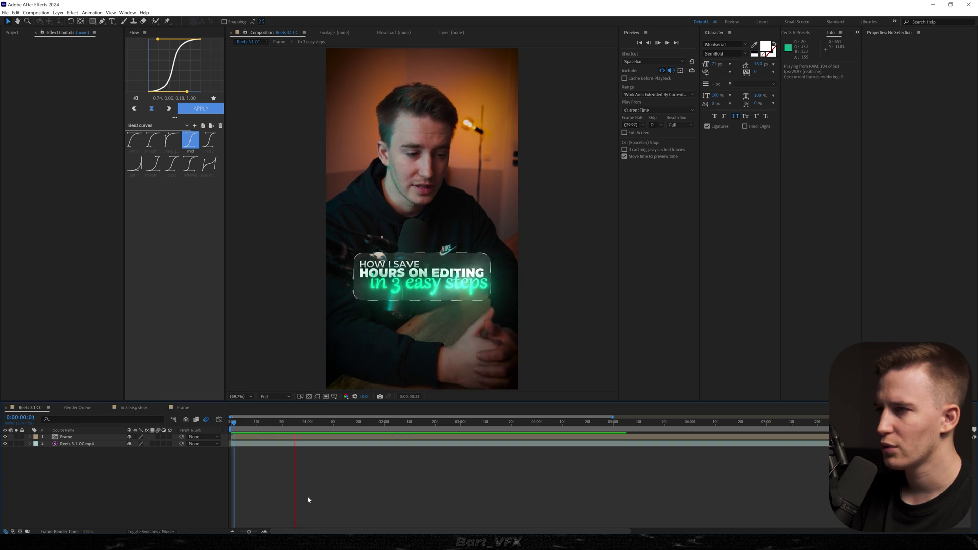
key(space)
Add an adjustment layer above the Frame layer and apply the Transform effect to it
right_click(225, 472)
mouse_move(204, 387)
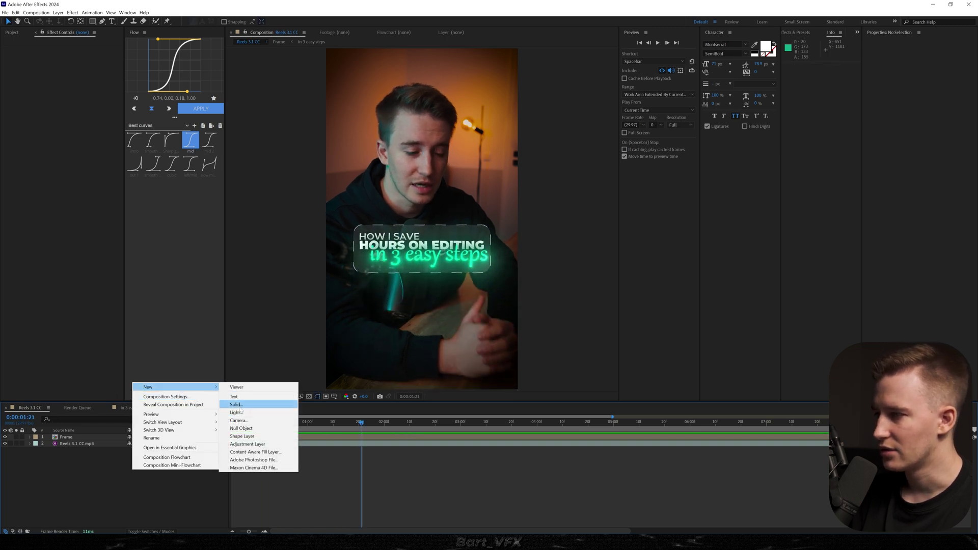
click(240, 448)
key(Home)
key(ctrl+space)
text(tra)
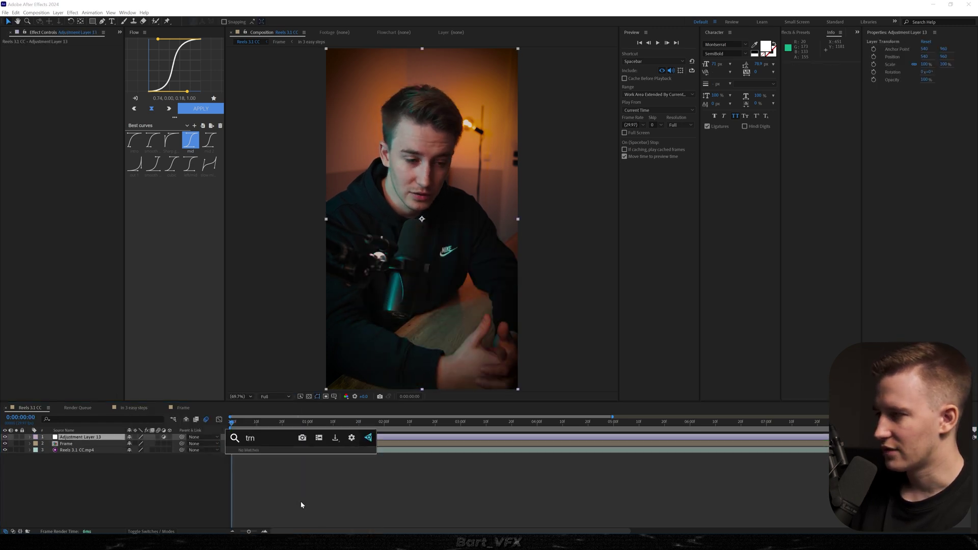
click(271, 459)
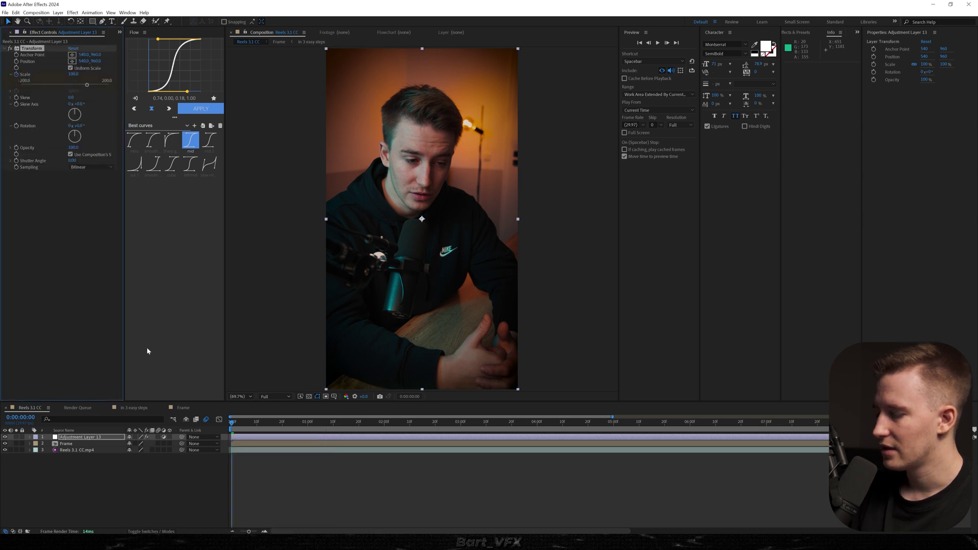
Keyframe the Transform effect's Scale from 100 at the start to about 118 at 0:00:01:01
key(u)
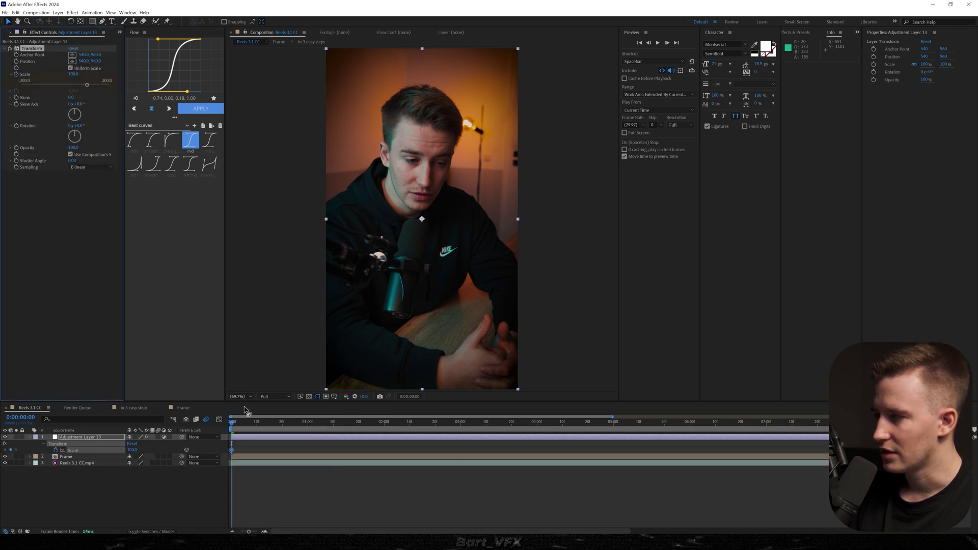
drag(258, 426, 310, 425)
drag(131, 450, 186, 444)
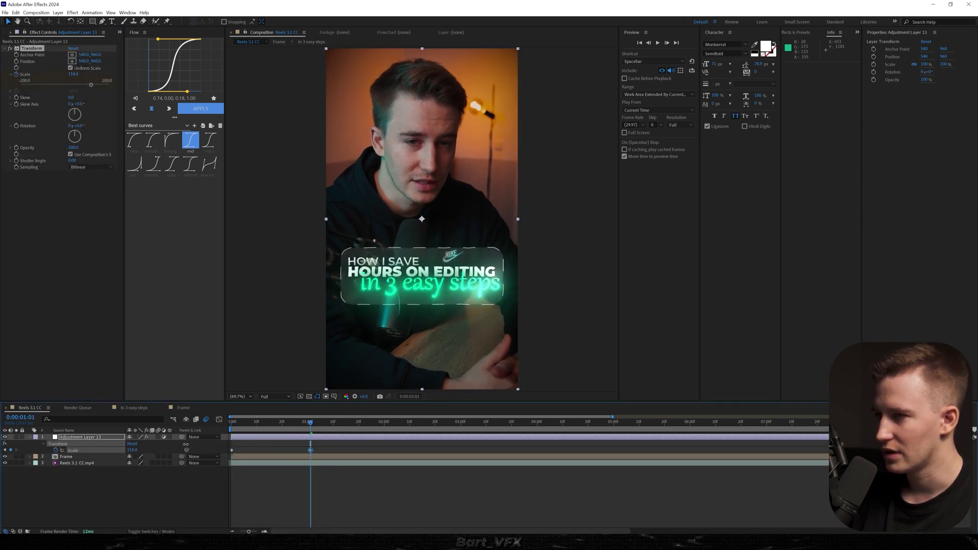
Ease the two Scale keyframes into a speed curve with a sharp central peak and preview the zoom
drag(333, 452, 203, 467)
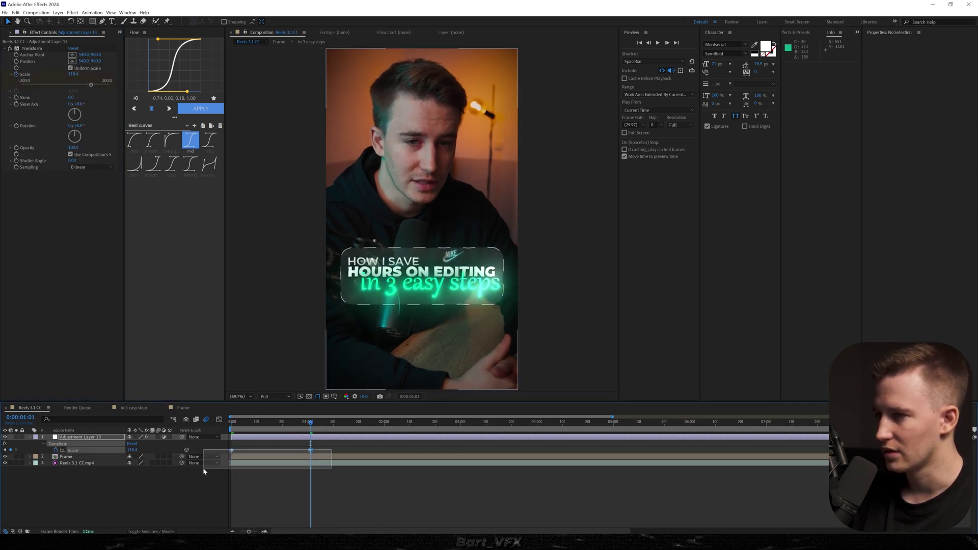
click(219, 419)
click(311, 510)
drag(298, 510, 275, 510)
drag(245, 479, 263, 484)
key(space)
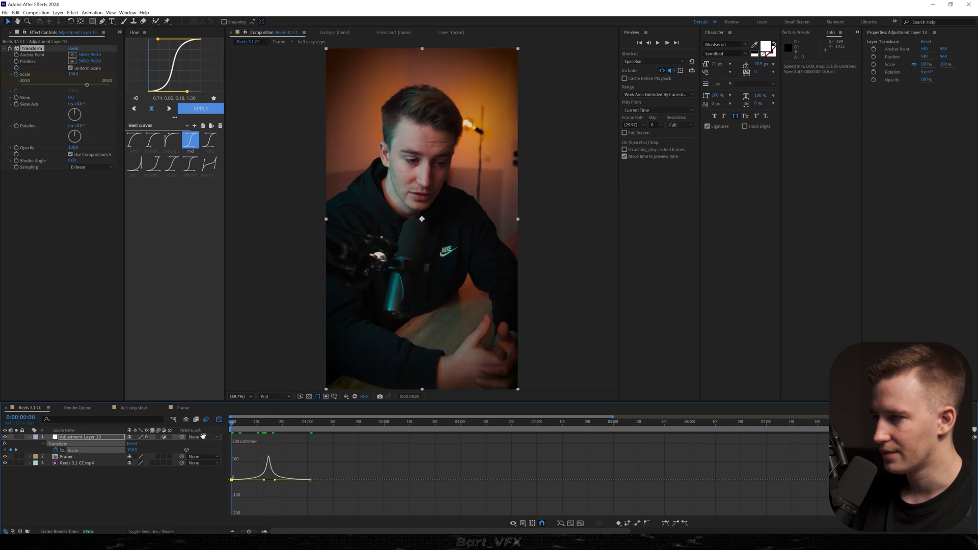
key(space)
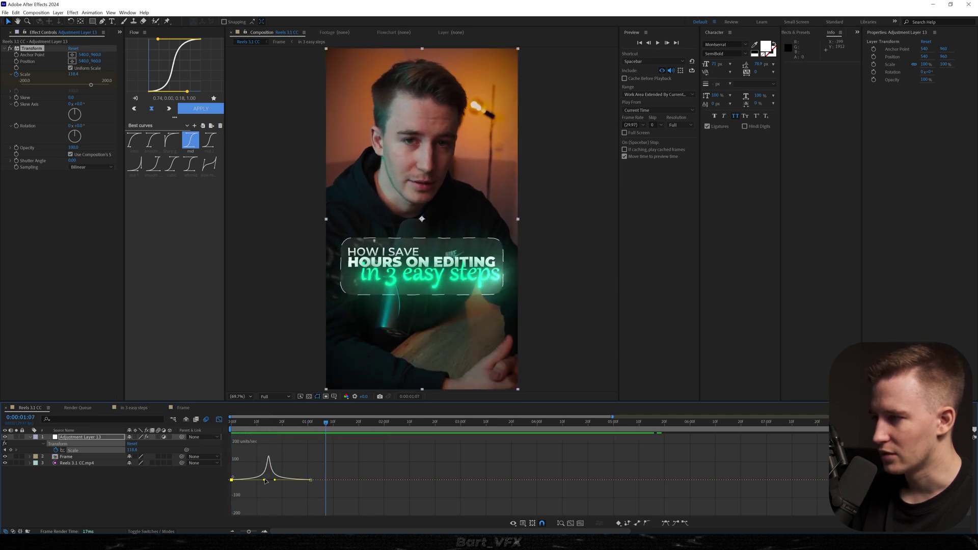
Flatten the Scale speed curve into a gentle hump and preview the zoom from the start
drag(264, 481, 287, 481)
drag(254, 423, 209, 427)
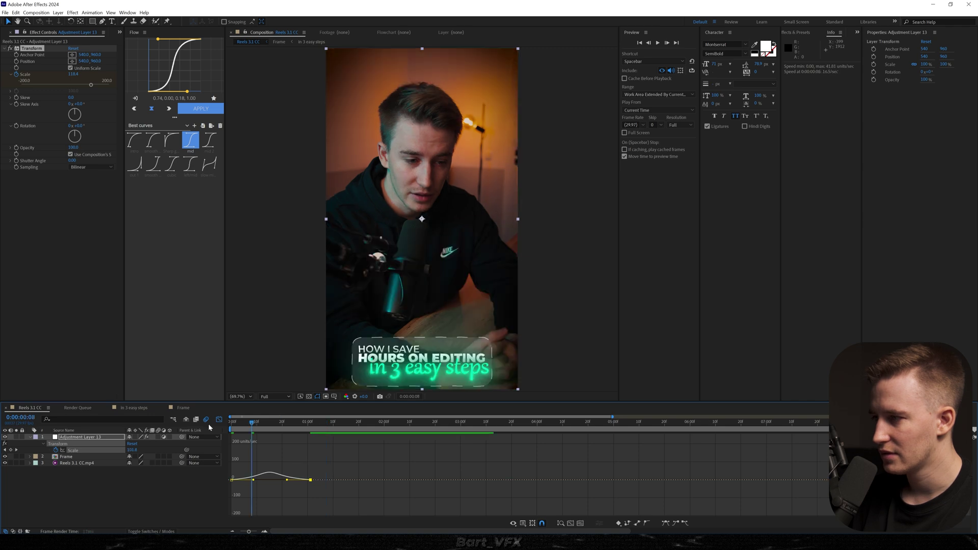
key(Home)
key(space)
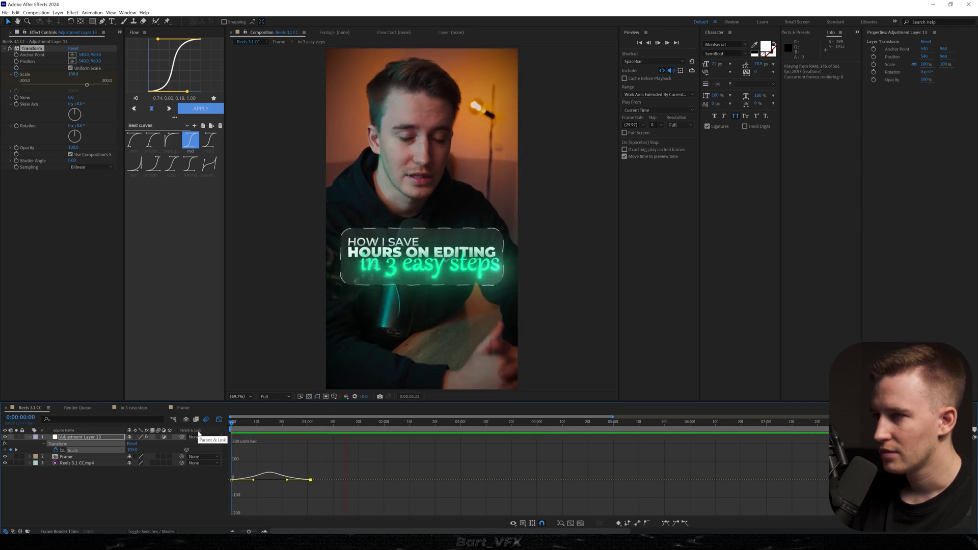
key(space)
Leave the speed graph and delete the zoom adjustment layer
click(219, 420)
key(Delete)
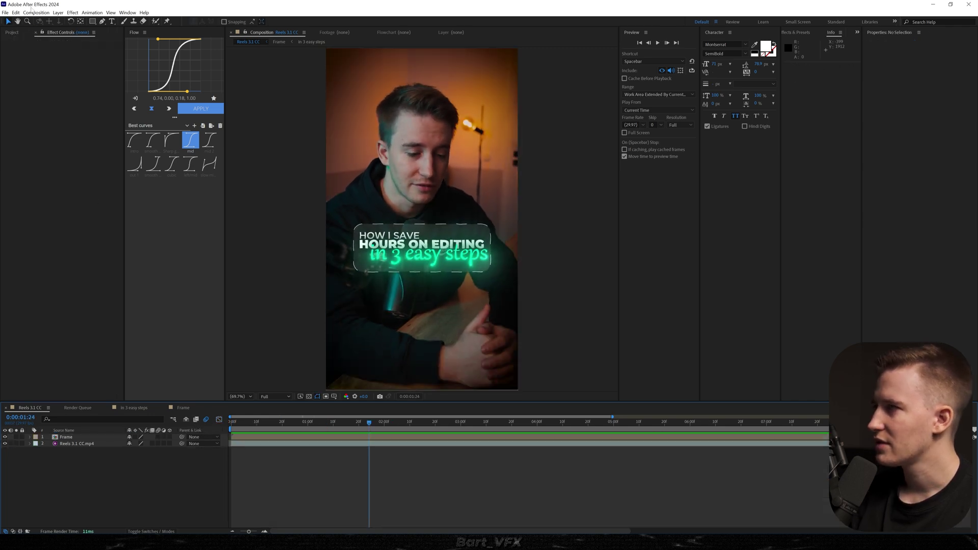
Open the Vertical Shake FHD composition from the Motion Essence Shake FHD folder and copy its layer
click(17, 35)
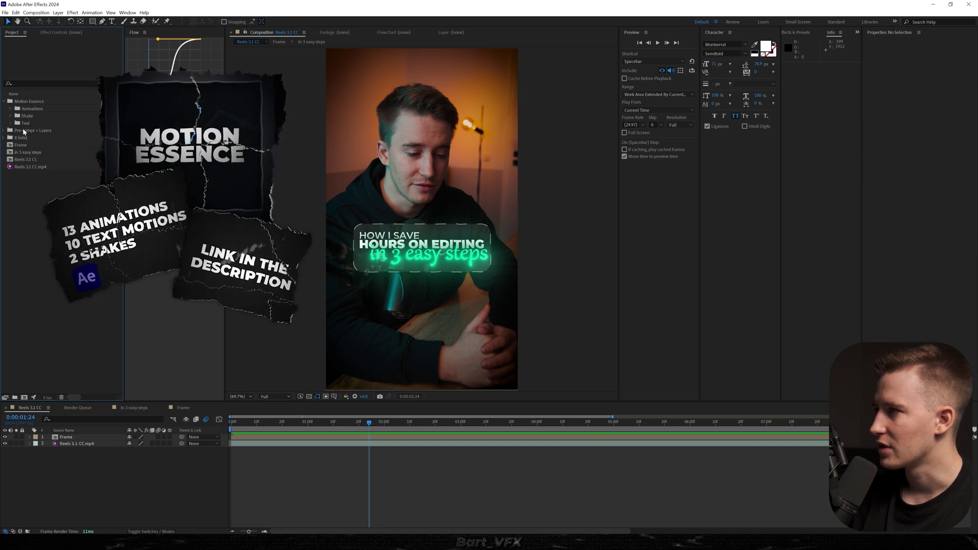
click(11, 116)
click(18, 131)
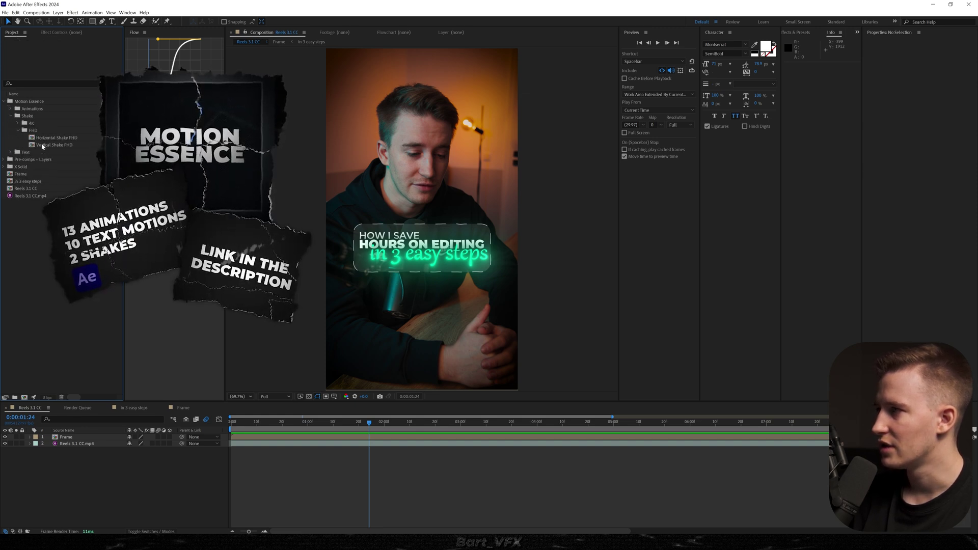
double_click(51, 144)
key(ctrl+a)
key(ctrl+c)
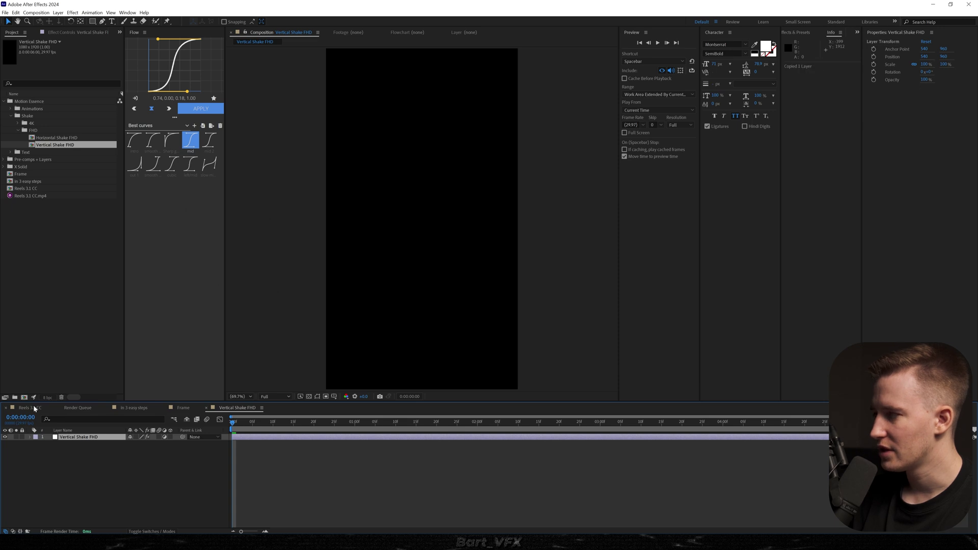
Paste the Vertical Shake FHD layer at the top of the Reels 3.1 CC composition and preview the shake
click(35, 409)
key(space)
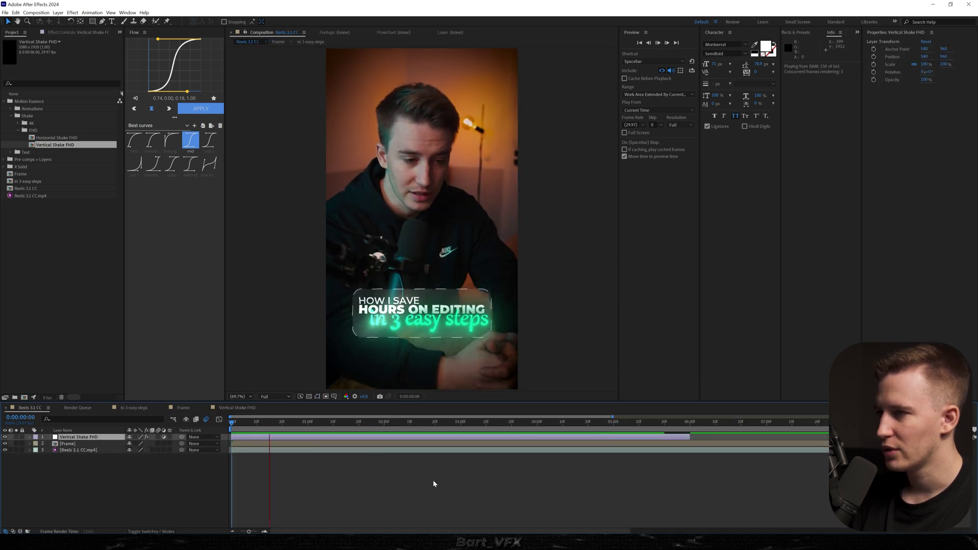
key(space)
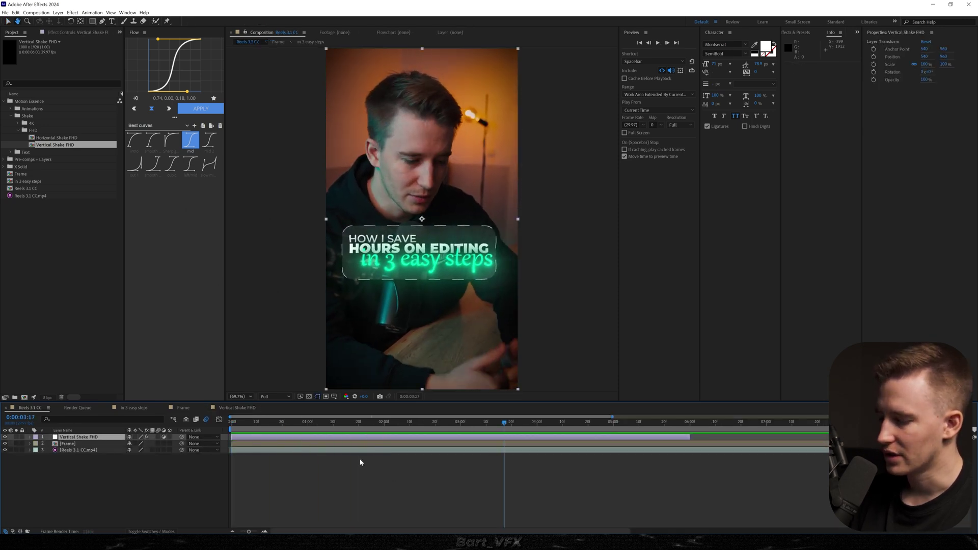
Apply the Exposure and Gaussian Blur effects to the Reels 3.1 CC.mp4 footage layer
click(359, 464)
click(57, 450)
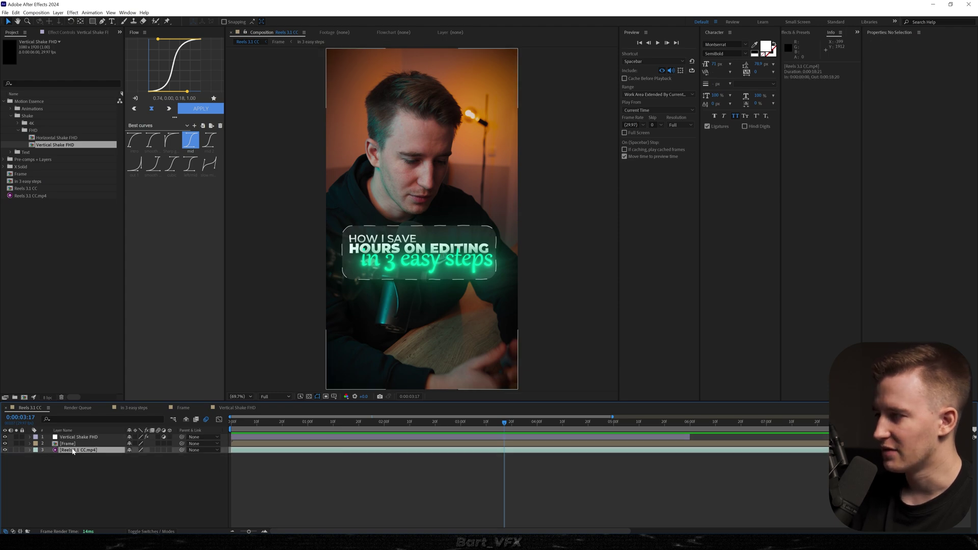
key(Home)
key(space)
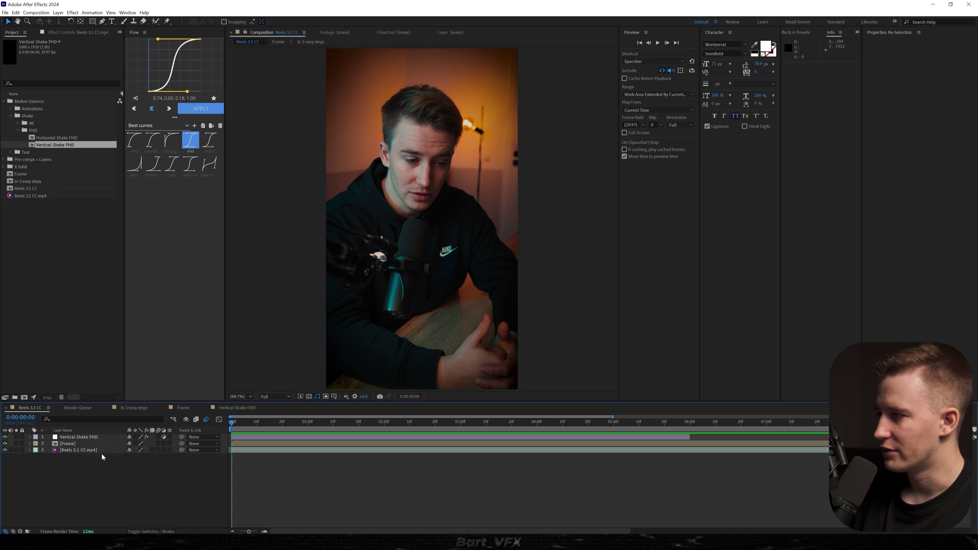
key(ctrl+space)
text(exp)
key(Return)
key(ctrl+space)
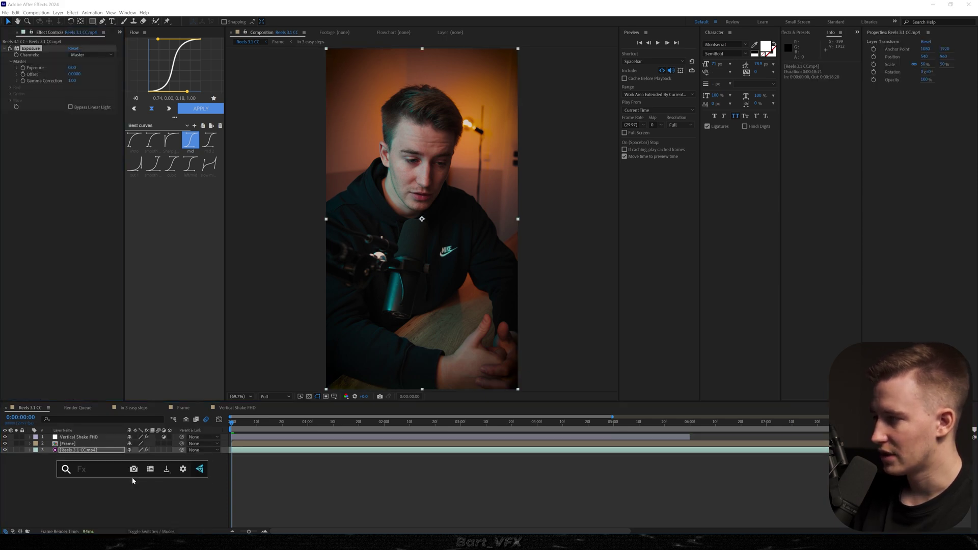
text(gaus)
click(130, 471)
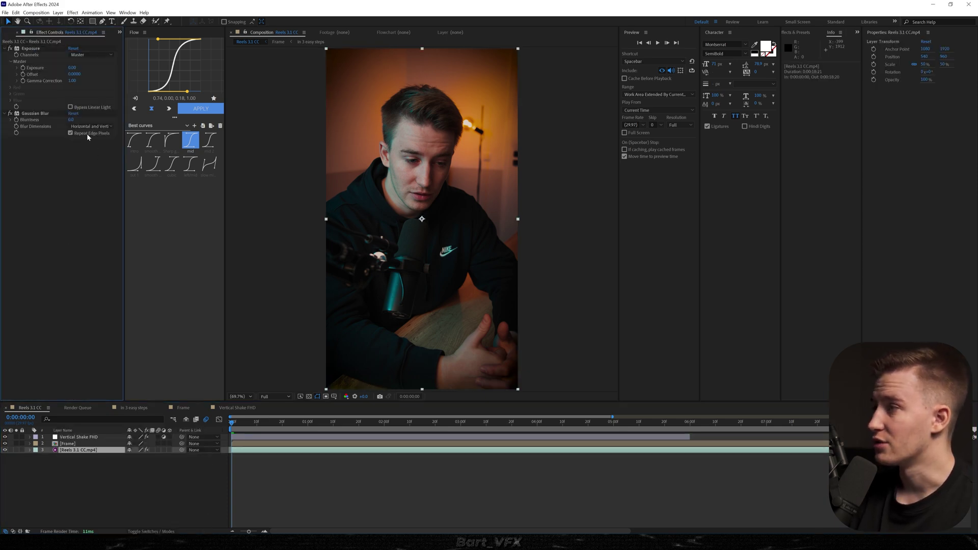
Keyframe the footage's Exposure from 0 to -2 and Blurriness from 0 to 50 between the start and 0:00:00:27
click(25, 70)
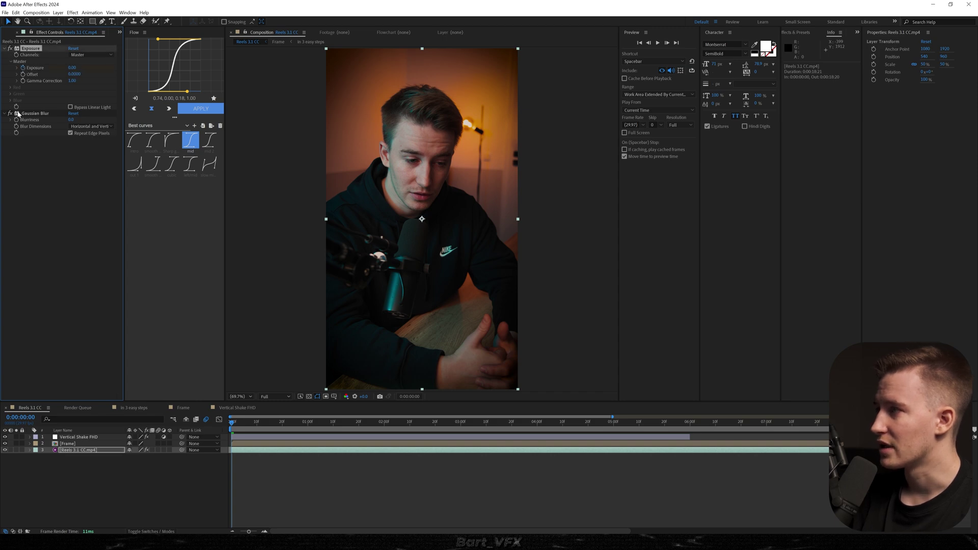
click(17, 120)
key(u)
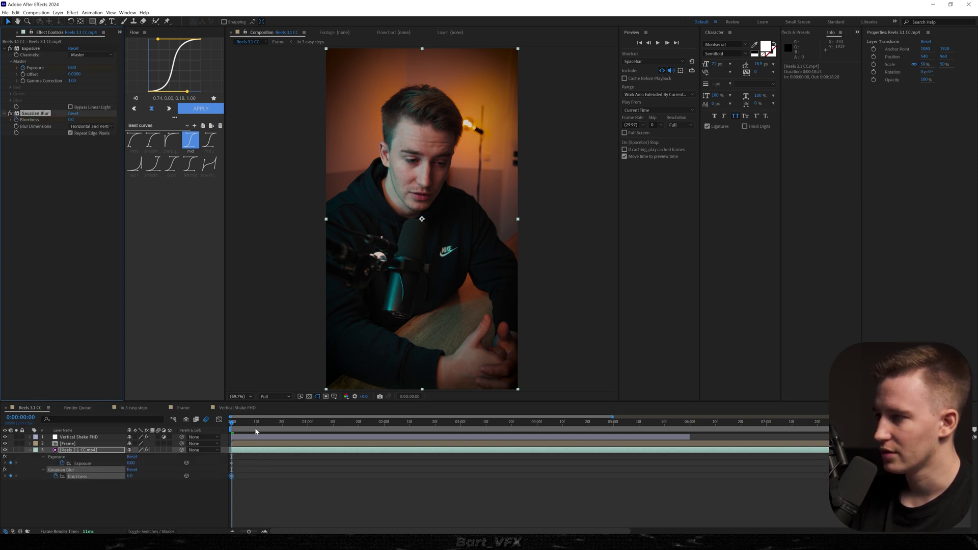
key(space)
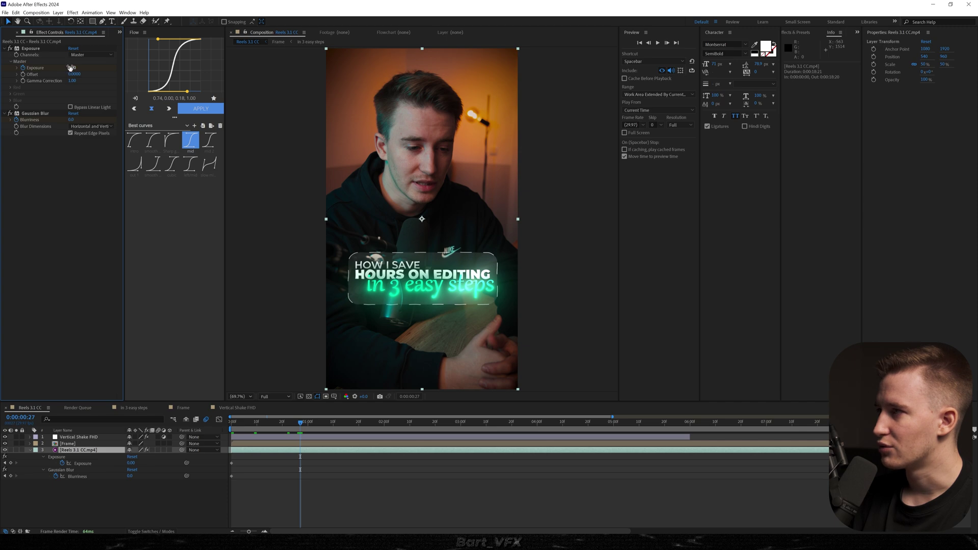
click(72, 67)
text(-2)
key(Return)
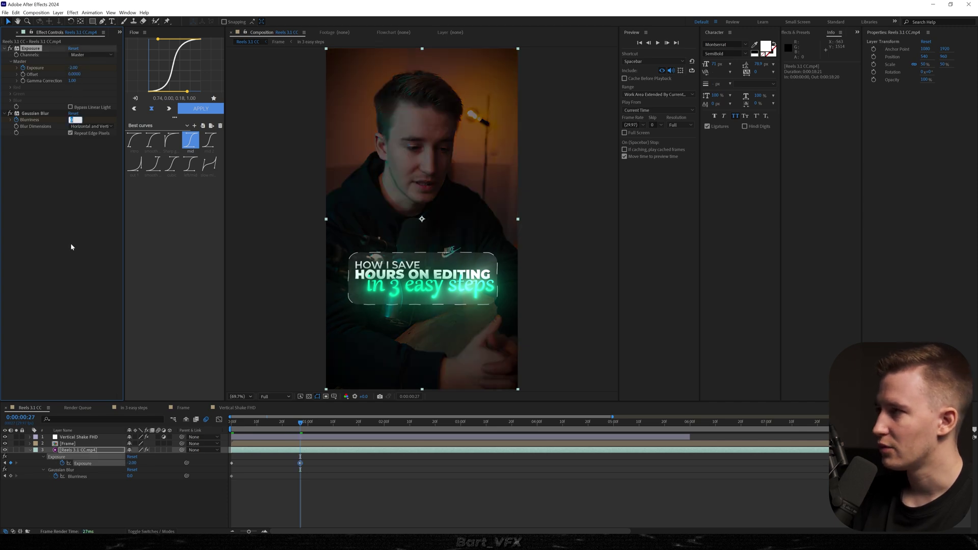
text(50)
key(Return)
Ease the Exposure and Blurriness keyframes and retime them to run from about 0:00:00:04 to 0:00:01:12
drag(275, 419, 290, 416)
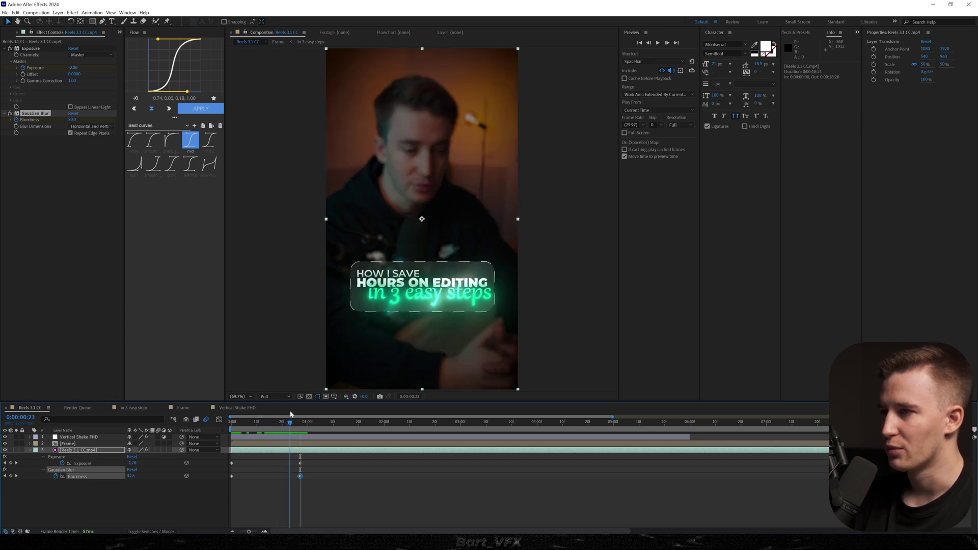
drag(301, 476, 310, 475)
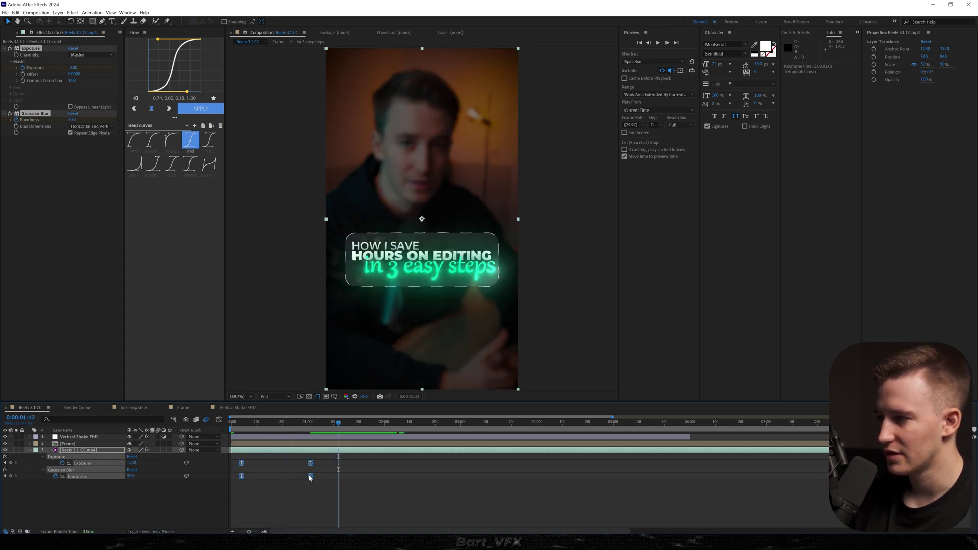
drag(325, 475, 337, 475)
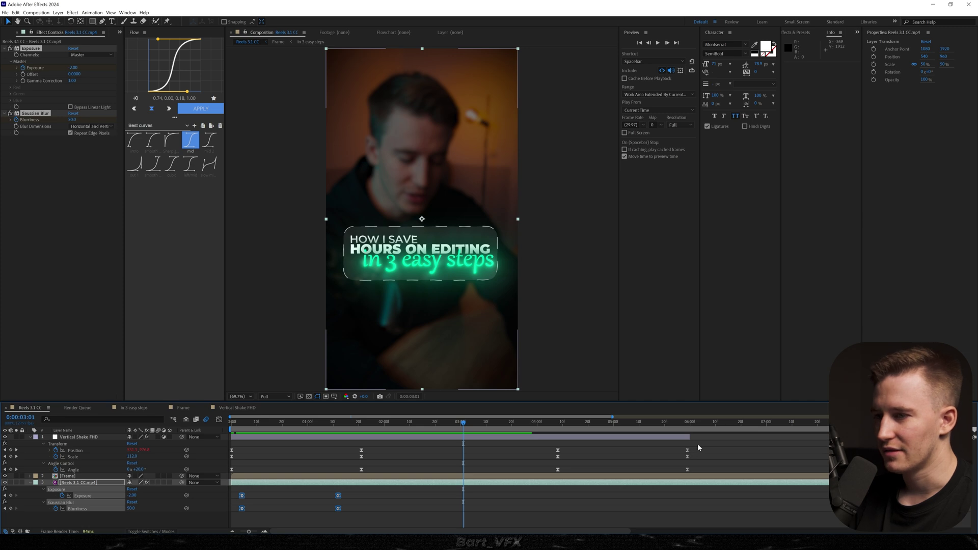
Move the last two sets of Vertical Shake Position, Scale and Angle keyframes earlier, starting at 0:00:03:07, and preview
drag(698, 445, 479, 469)
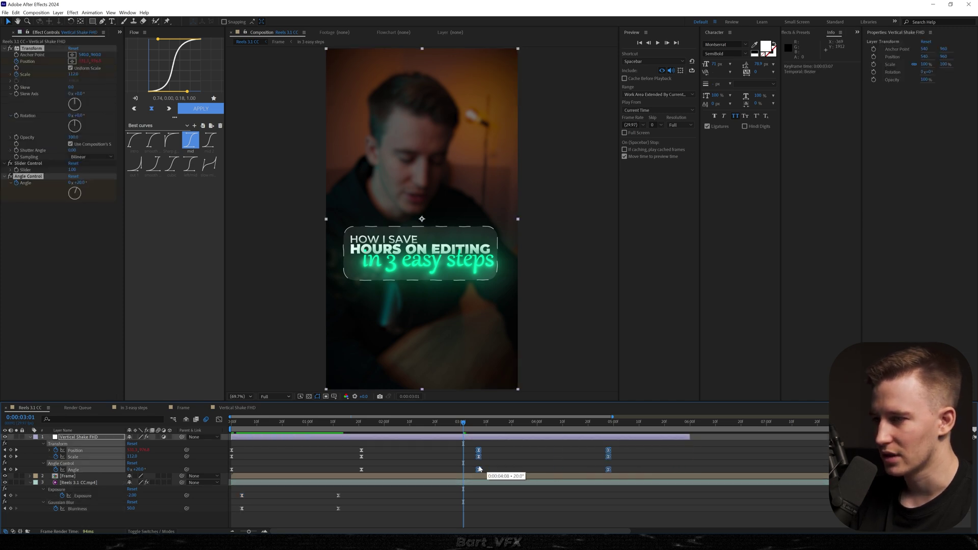
key(space)
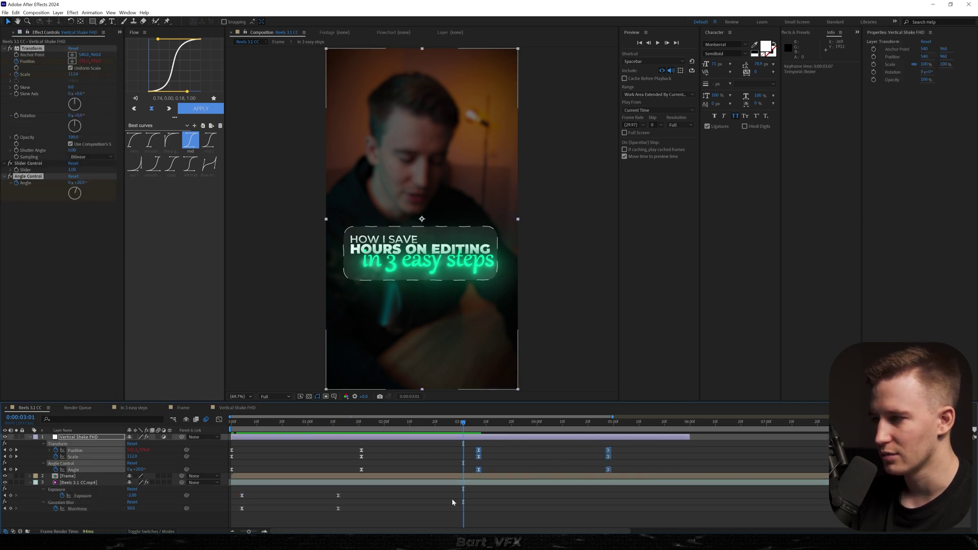
Keyframe the Frame layer's Opacity to fade from 100% to 0% at 0:00:04:08 and preview the fade
click(508, 478)
key(alt+shift+t)
key(space)
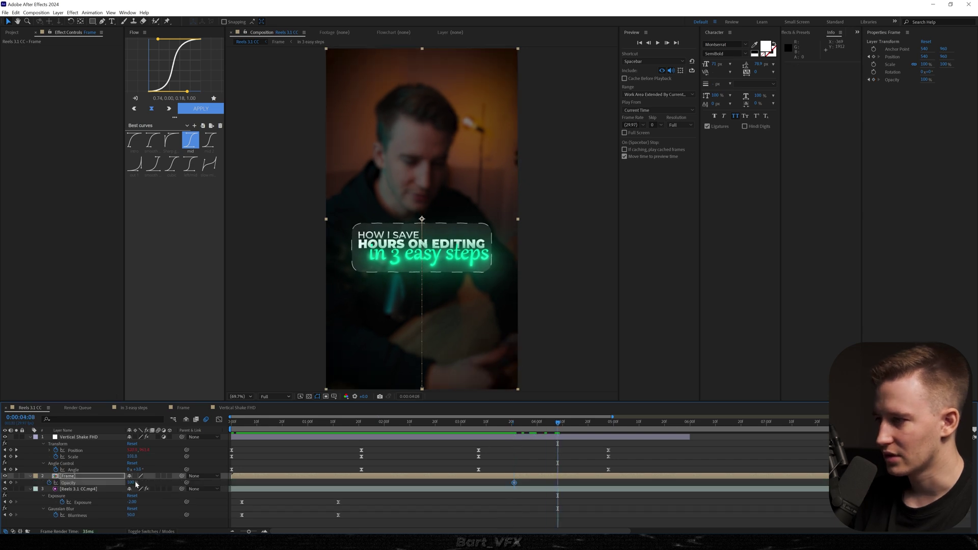
drag(129, 482, 74, 483)
key(space)
key(space)
Copy the footage's Exposure and Blurriness keyframes to 0:00:03:15 and time-reverse the pasted set
drag(354, 499, 176, 518)
key(ctrl+c)
click(499, 421)
key(ctrl+v)
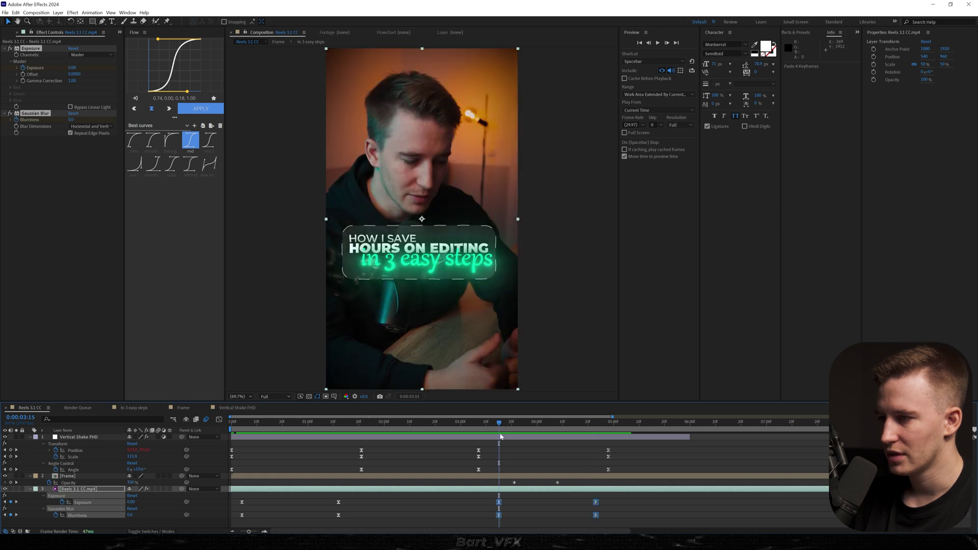
right_click(499, 502)
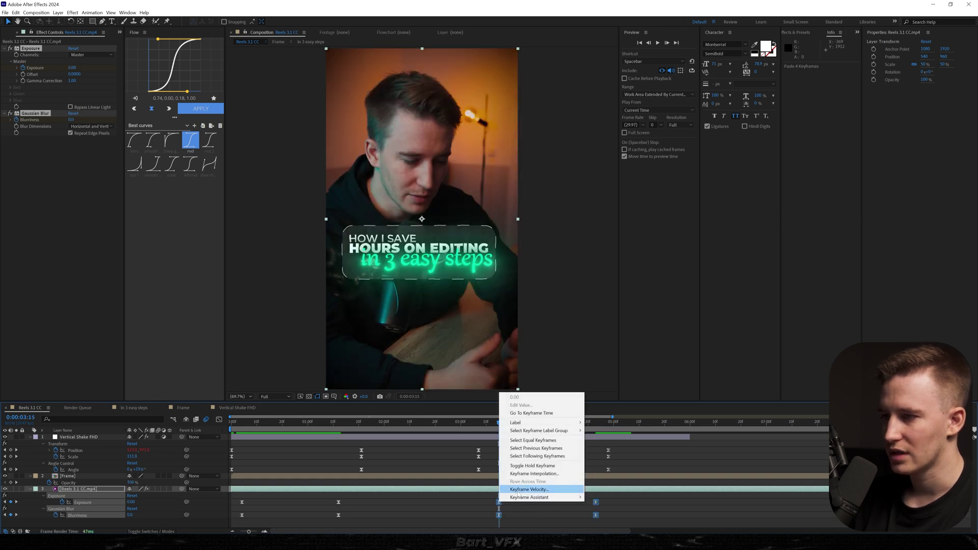
mouse_move(540, 497)
click(639, 497)
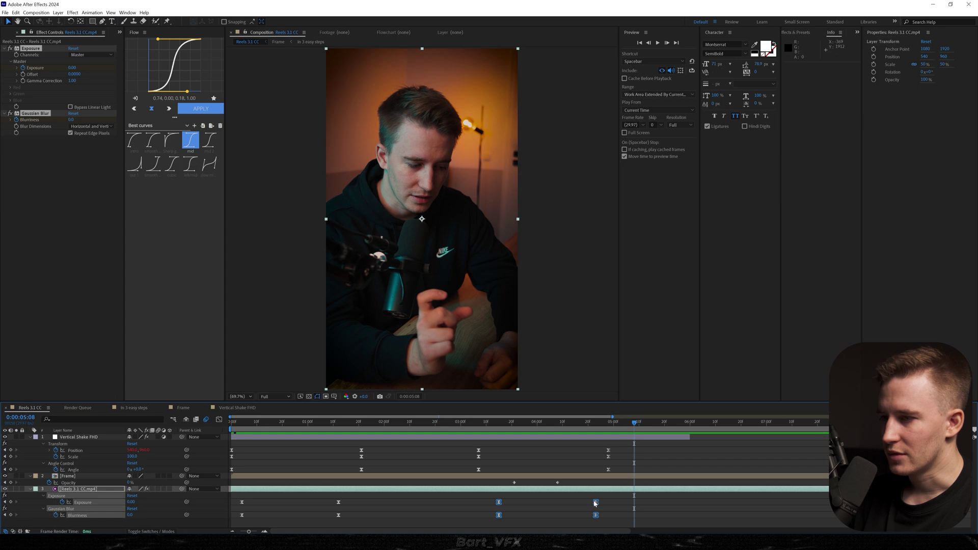
Shift the ending effect, shake and Frame opacity keyframes slightly earlier, ease the opacity fade, and preview from 0:00:03:07
drag(596, 502, 586, 502)
drag(615, 447, 593, 471)
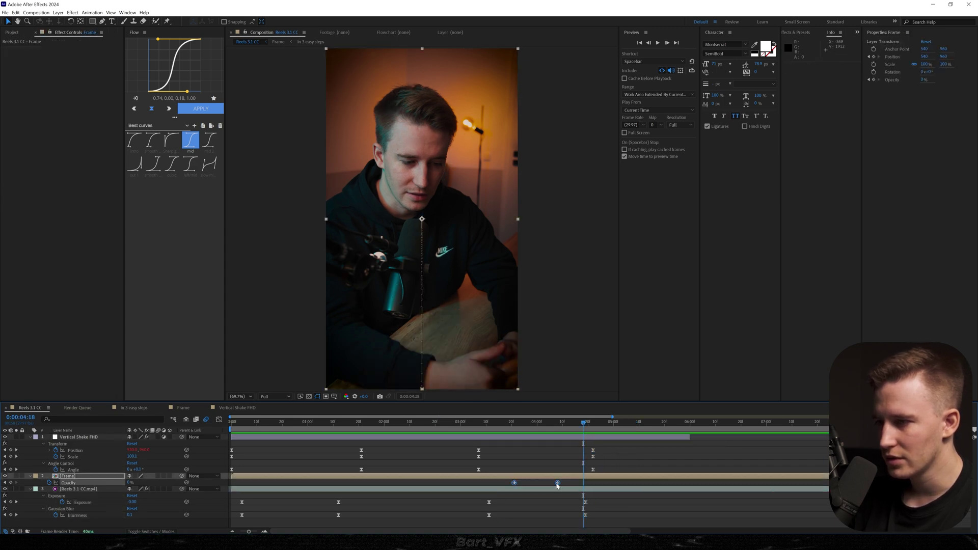
drag(549, 485, 541, 484)
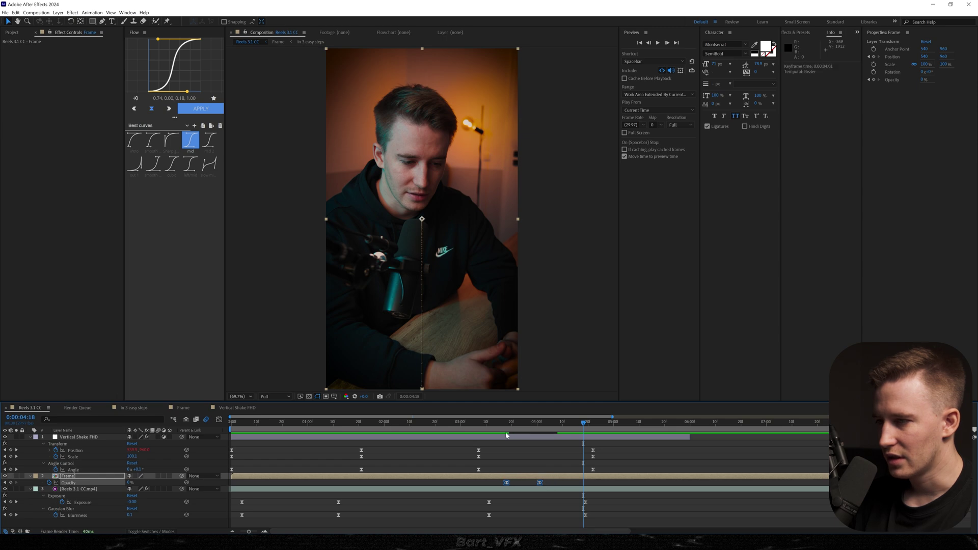
click(479, 423)
key(space)
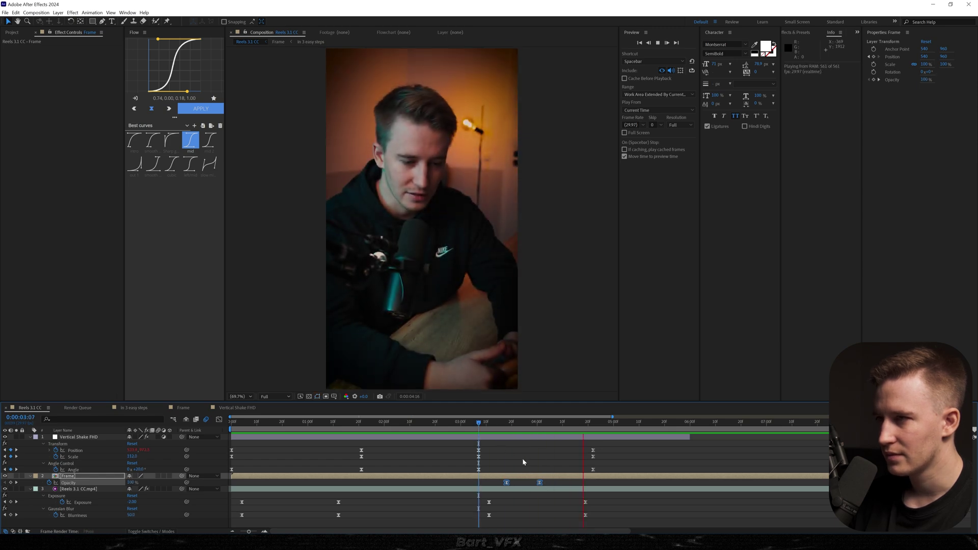
Move the final Exposure and Blurriness keyframes to 0:00:04:11 and preview the ending
drag(586, 516, 565, 517)
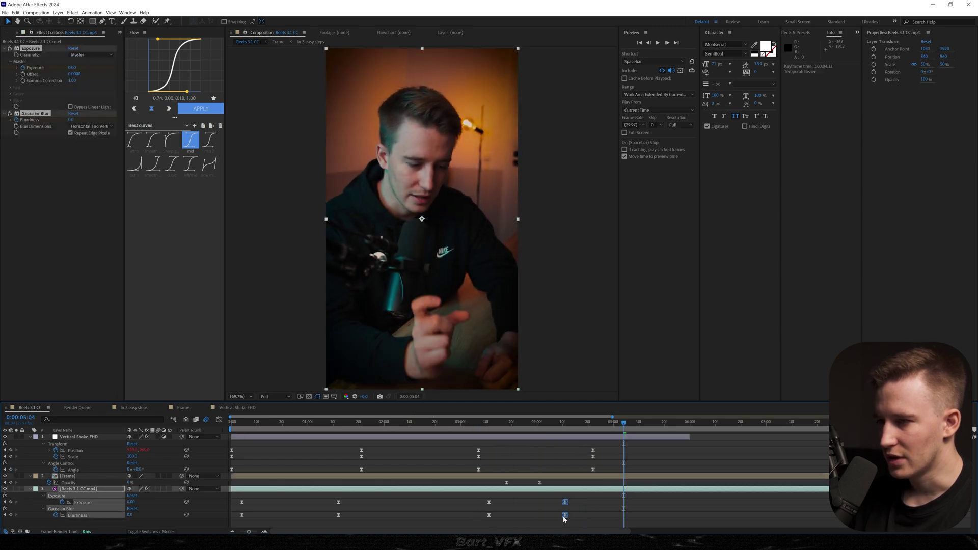
drag(504, 423, 450, 425)
key(space)
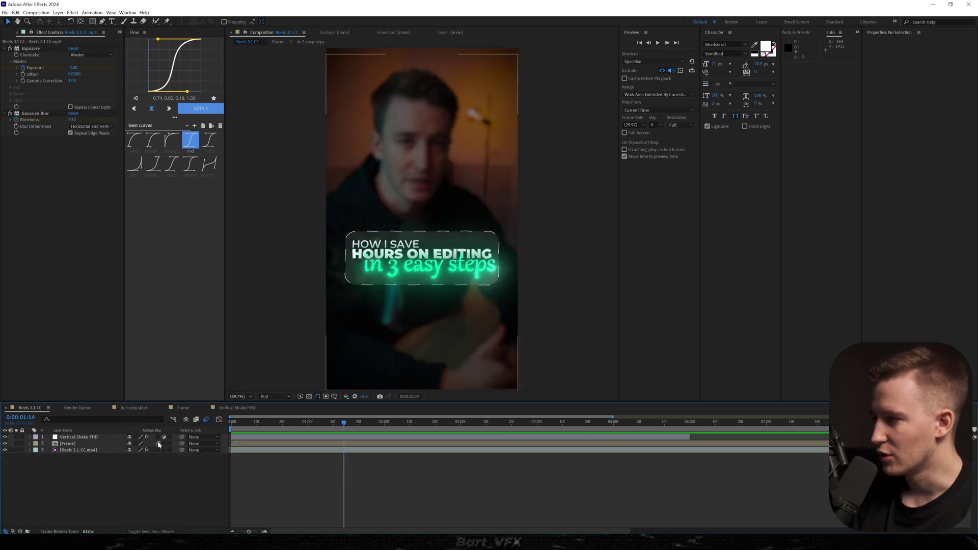
Enable motion blur on the Frame layer and preview the whole composition from the start
click(158, 443)
key(Home)
key(space)
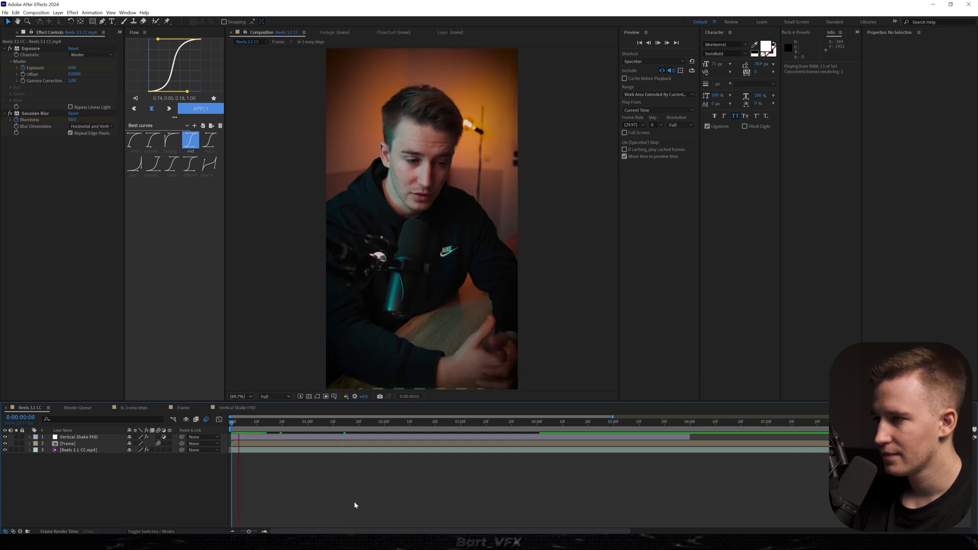
key(space)
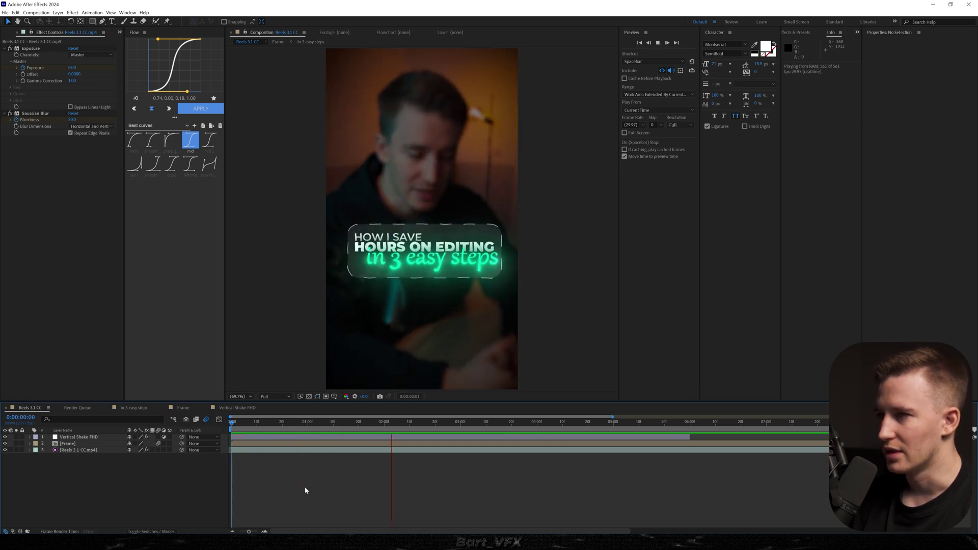